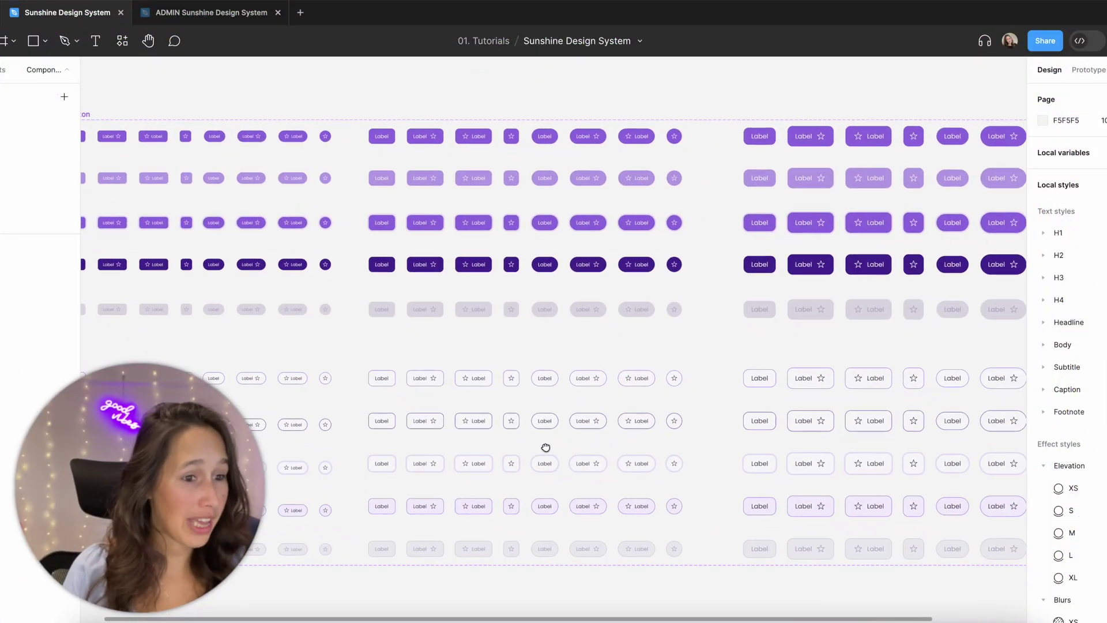
pyautogui.scroll(-3, 547, 451)
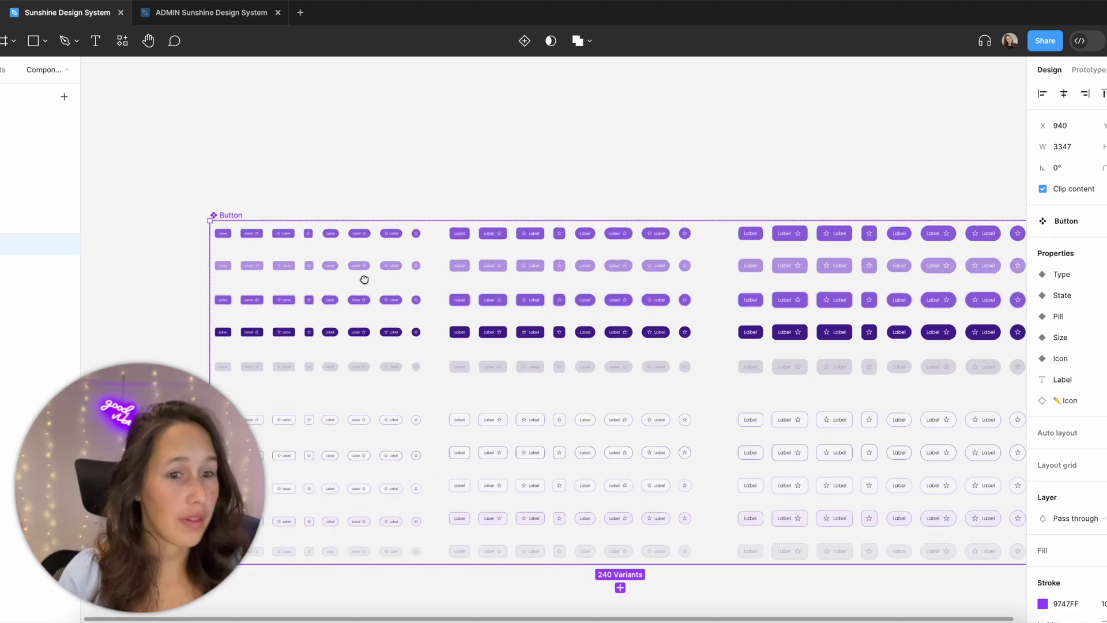
# - Add a prototype connection from the small Primary Default button without an icon to the matching Hover variant below it
pyautogui.moveTo(364, 279); pyautogui.dragTo(333, 267)
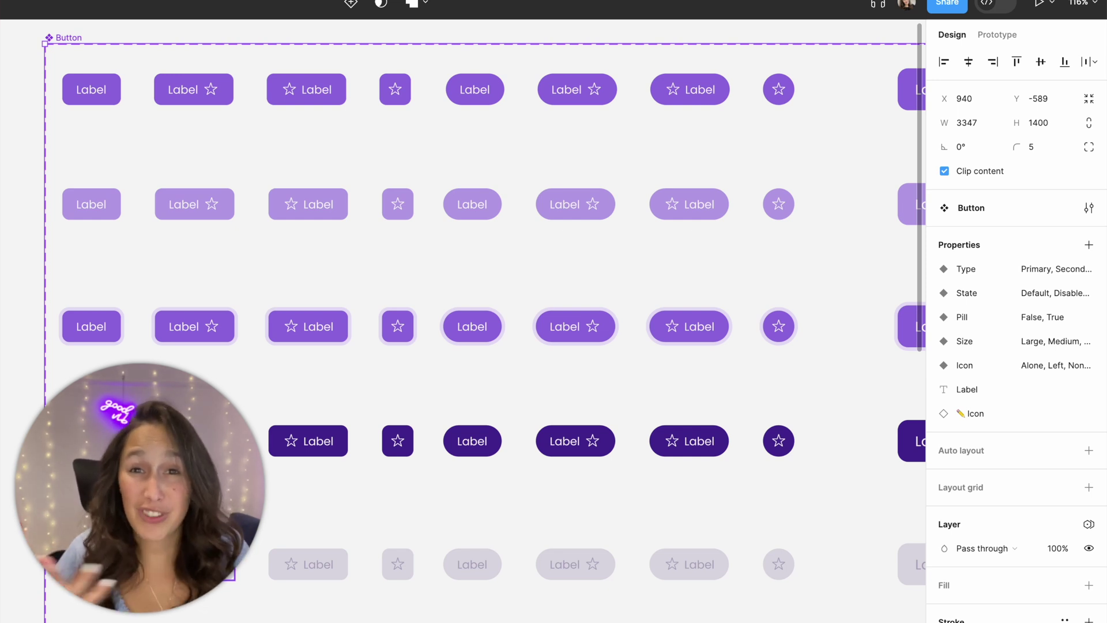
pyautogui.click(92, 103)
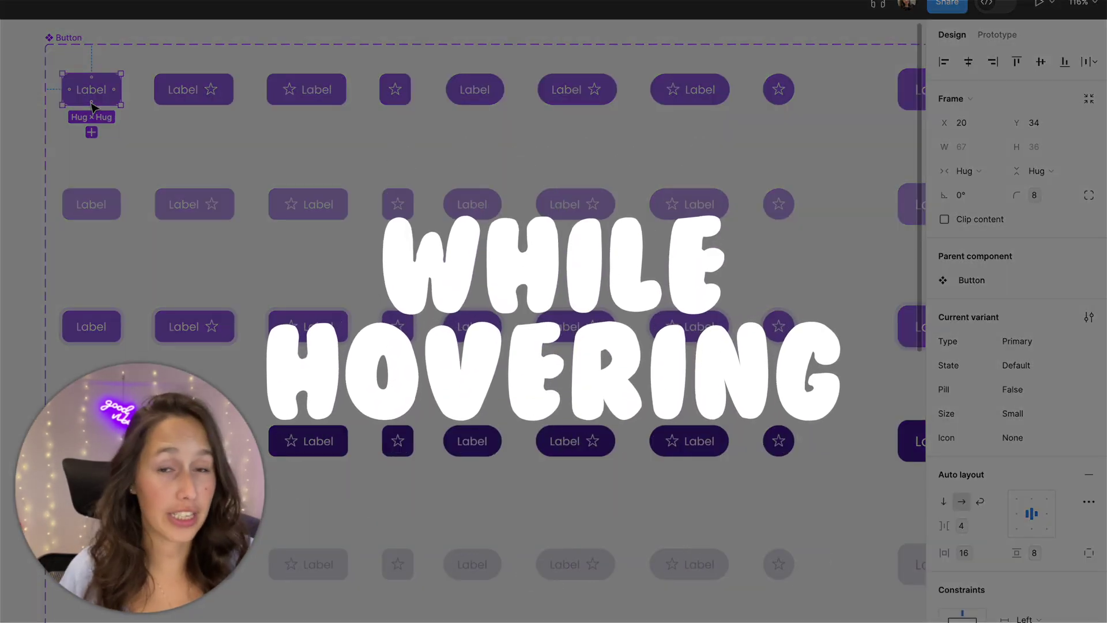
pyautogui.moveTo(91, 102); pyautogui.dragTo(238, 166)
pyautogui.scroll(3, 196, 152)
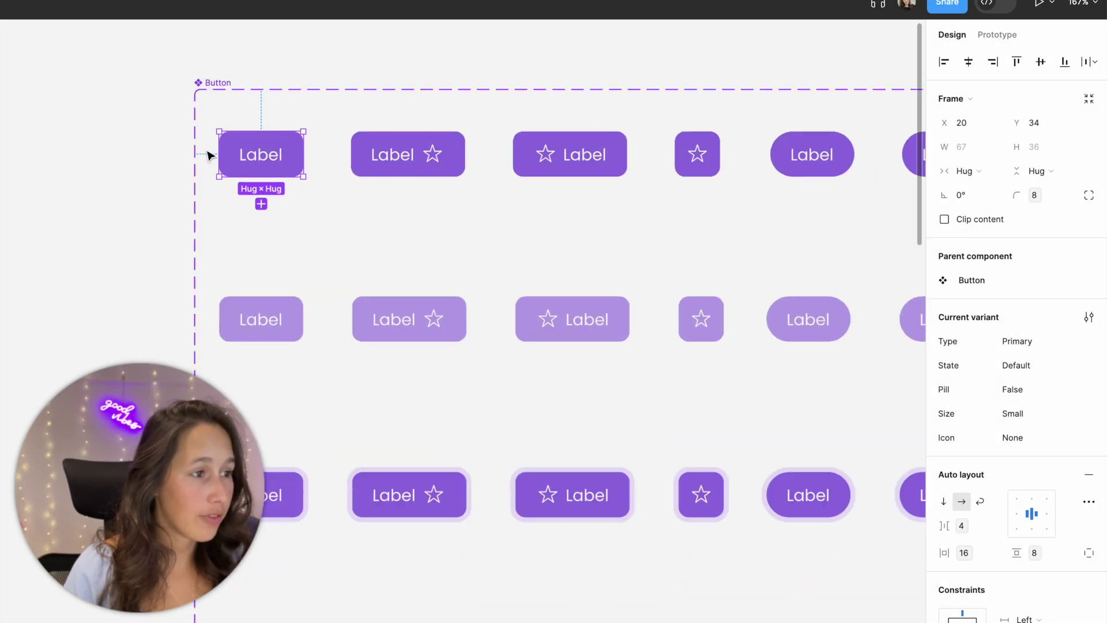
pyautogui.click(1003, 35)
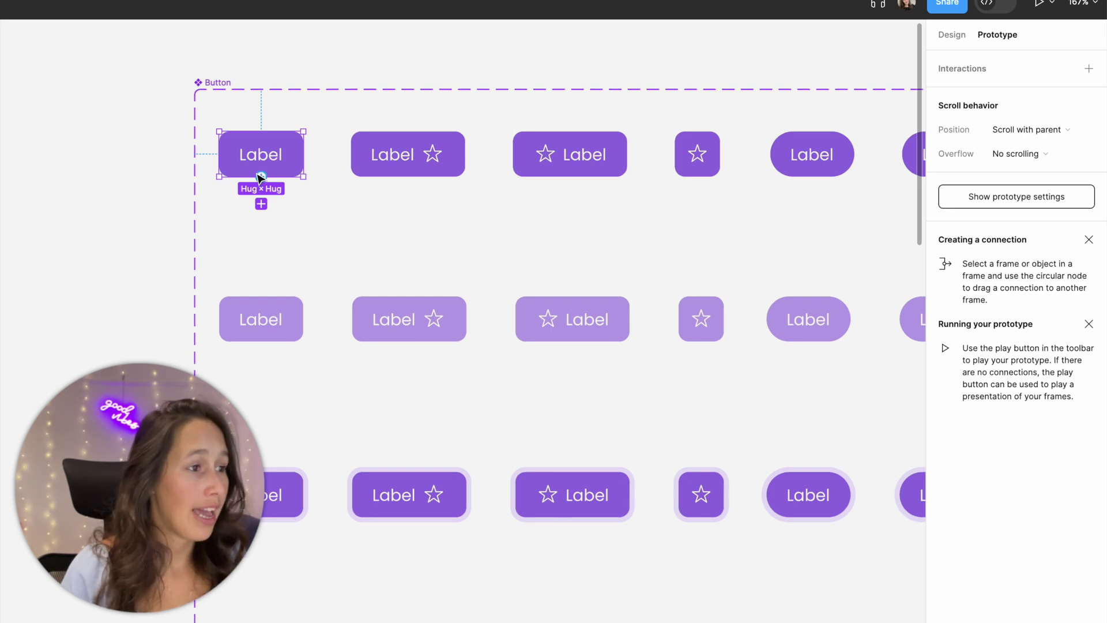
pyautogui.scroll(5, 263, 178)
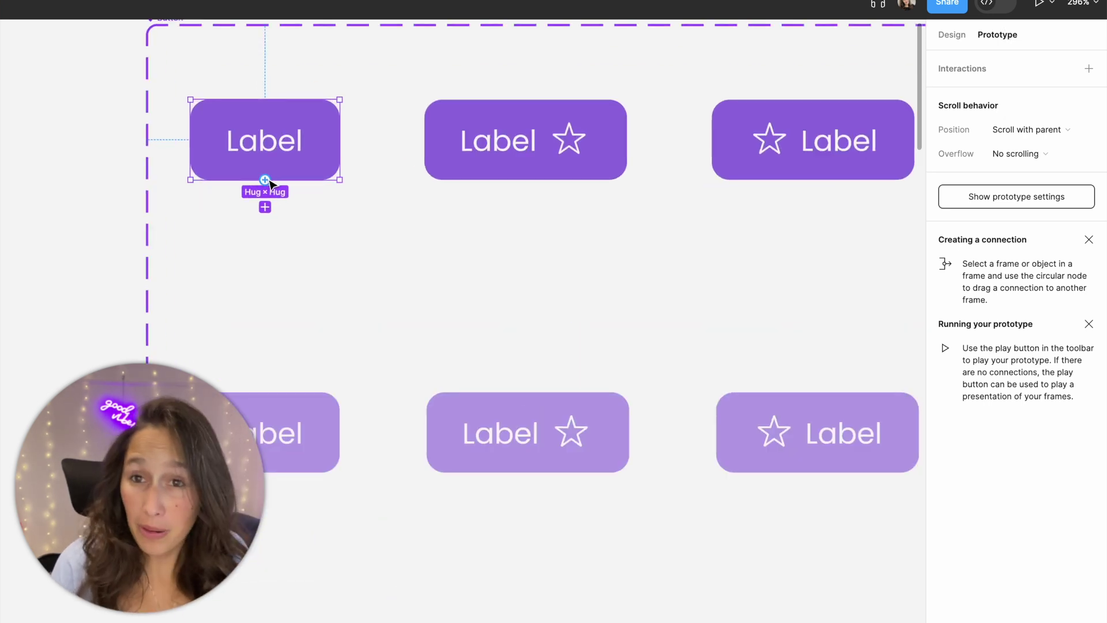
pyautogui.moveTo(265, 180); pyautogui.dragTo(286, 424)
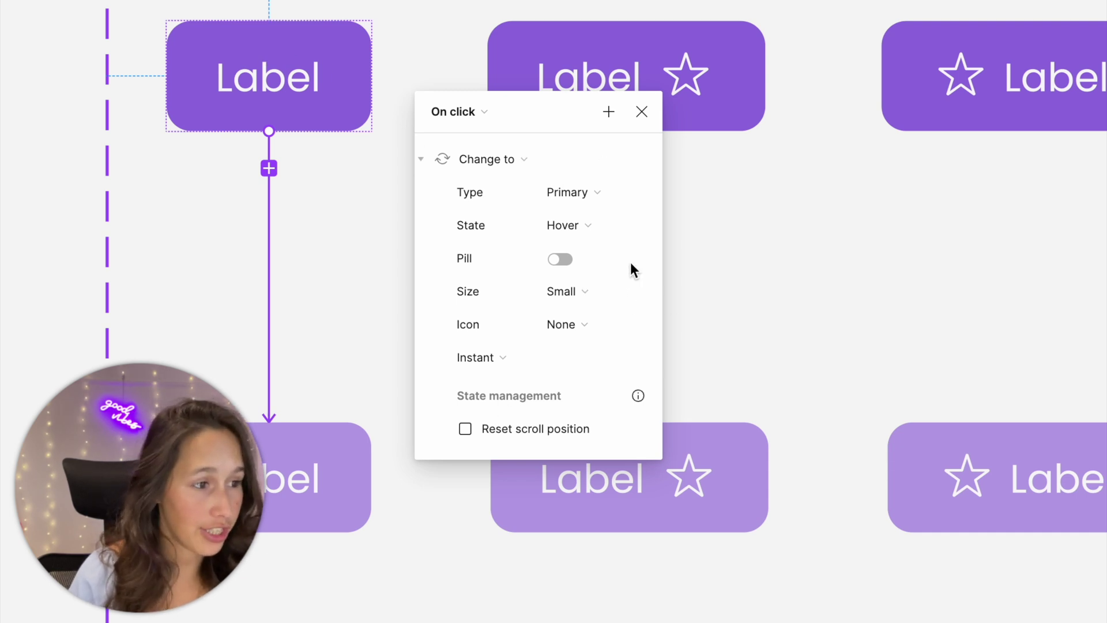
# - Set the connection's trigger to While hovering, keeping Change to with the Hover state as its action
pyautogui.click(573, 231)
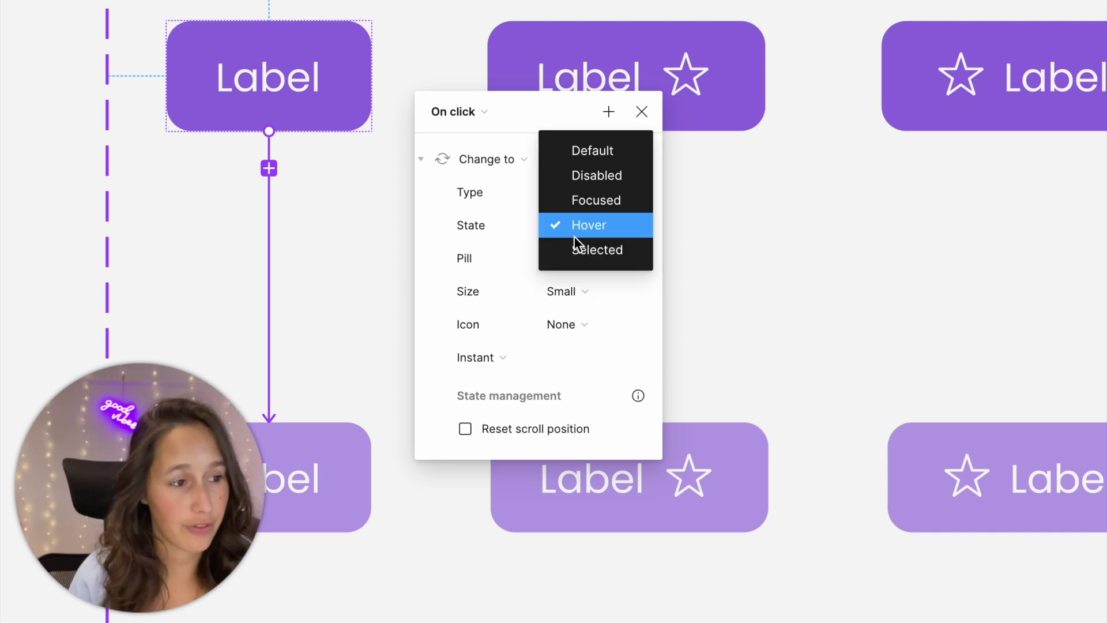
pyautogui.click(593, 219)
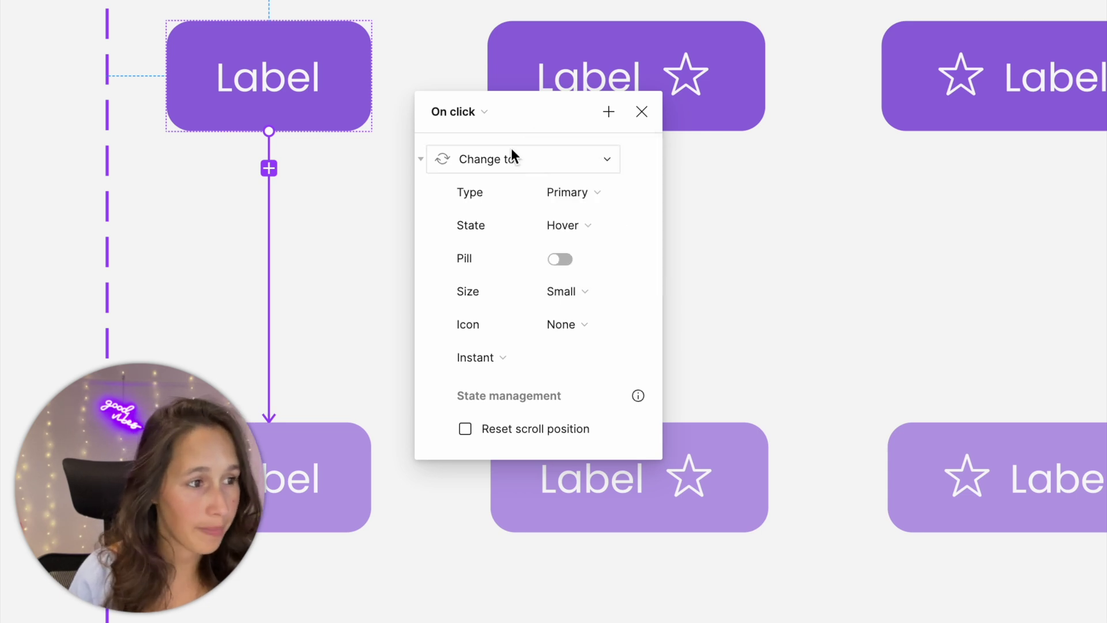
pyautogui.click(482, 119)
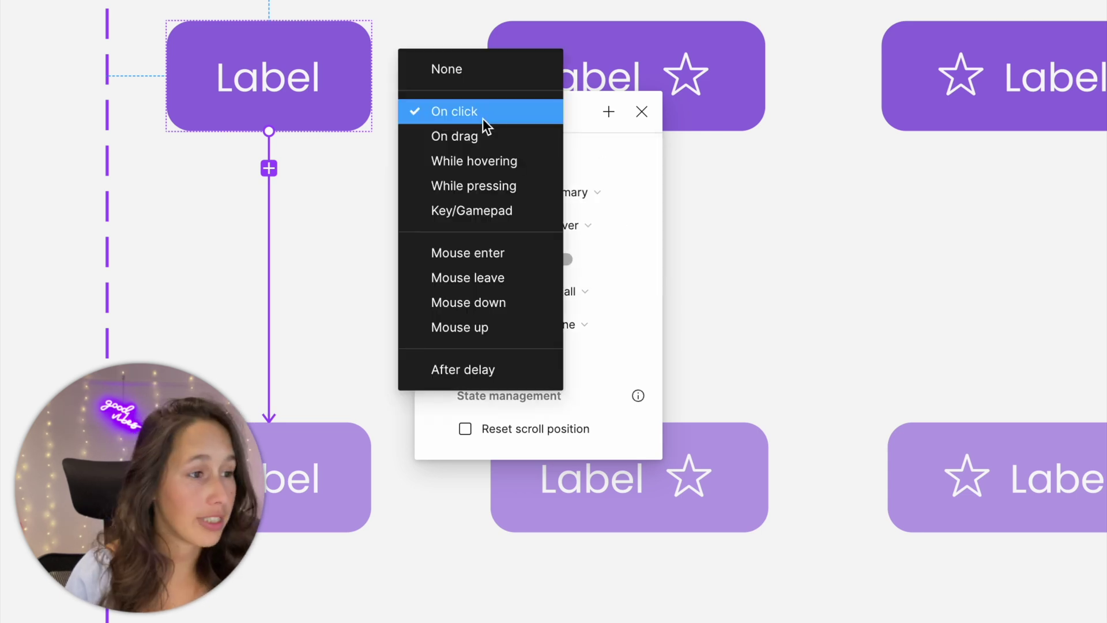
pyautogui.click(497, 160)
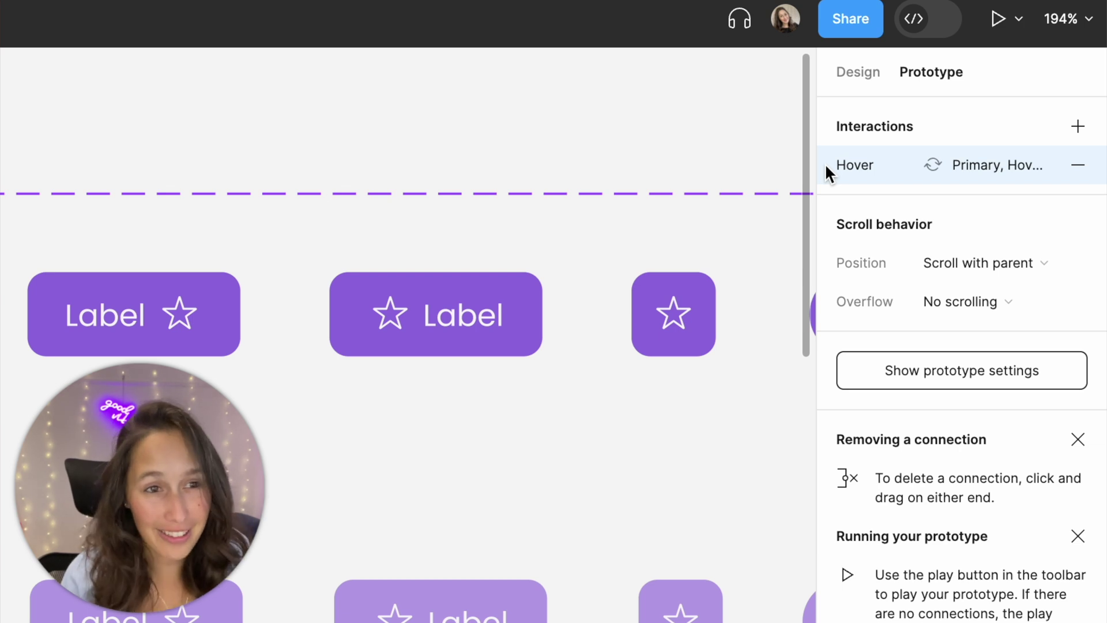
pyautogui.click(839, 164)
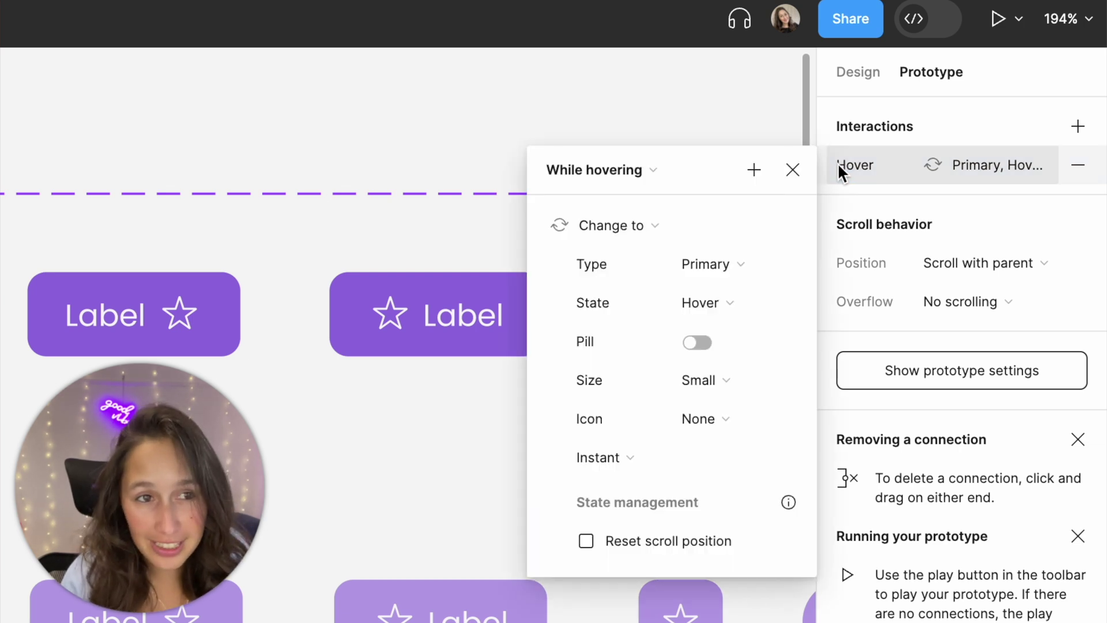
pyautogui.click(806, 168)
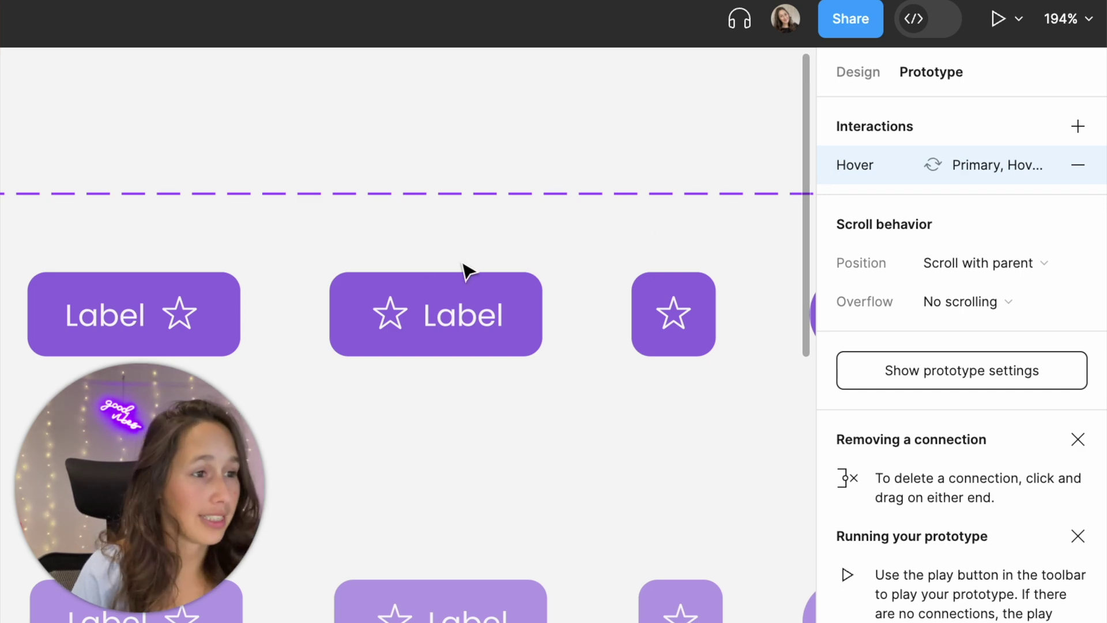
# - Copy the While hovering interaction onto all remaining Primary Default buttons of every size in the same row
pyautogui.scroll(-8, 404, 267)
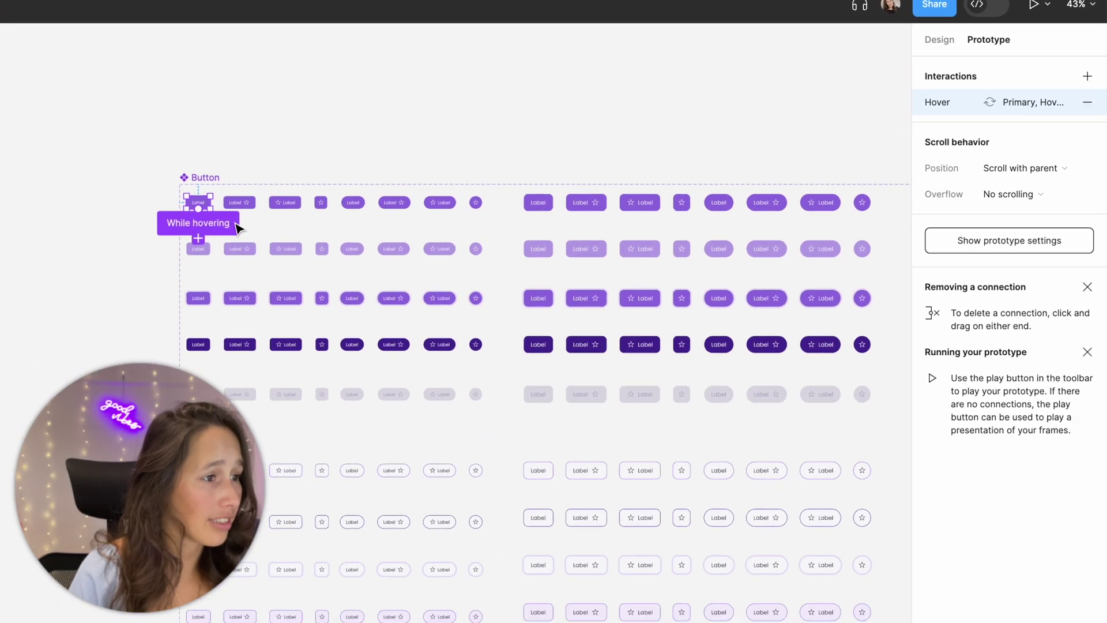
pyautogui.click(102, 185)
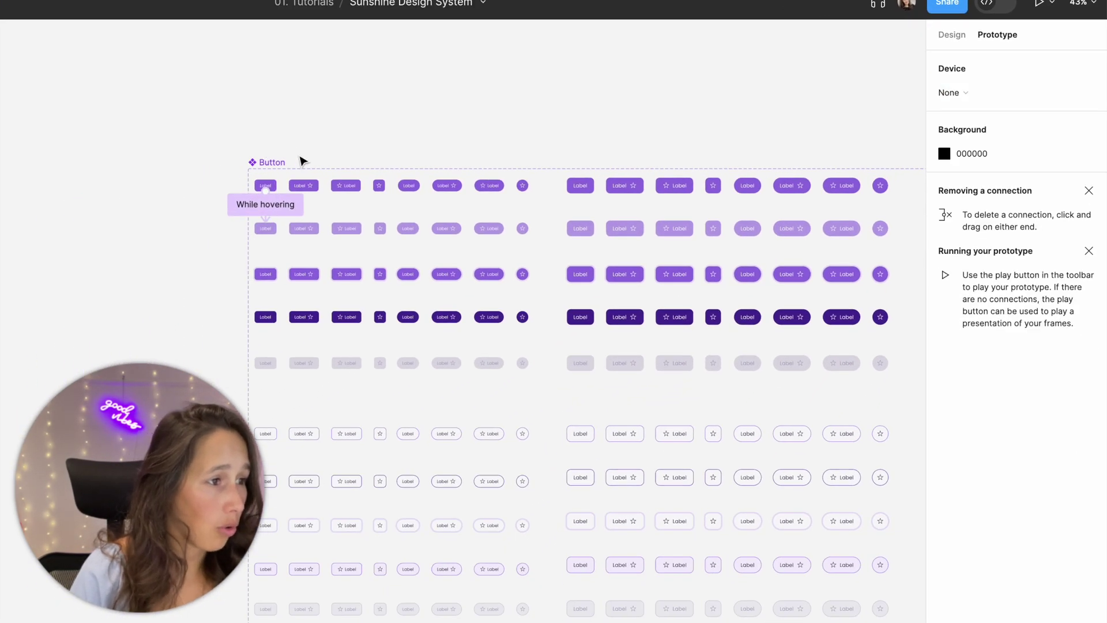
pyautogui.moveTo(286, 142); pyautogui.dragTo(889, 207)
pyautogui.press('super+v')
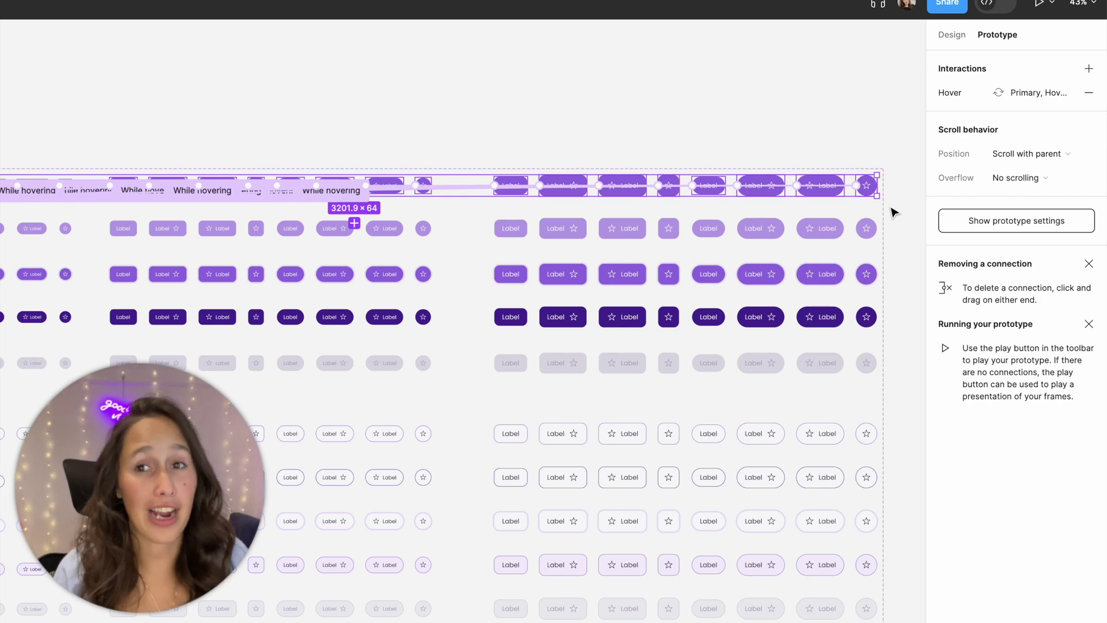
pyautogui.hscroll(-10, 461, 173)
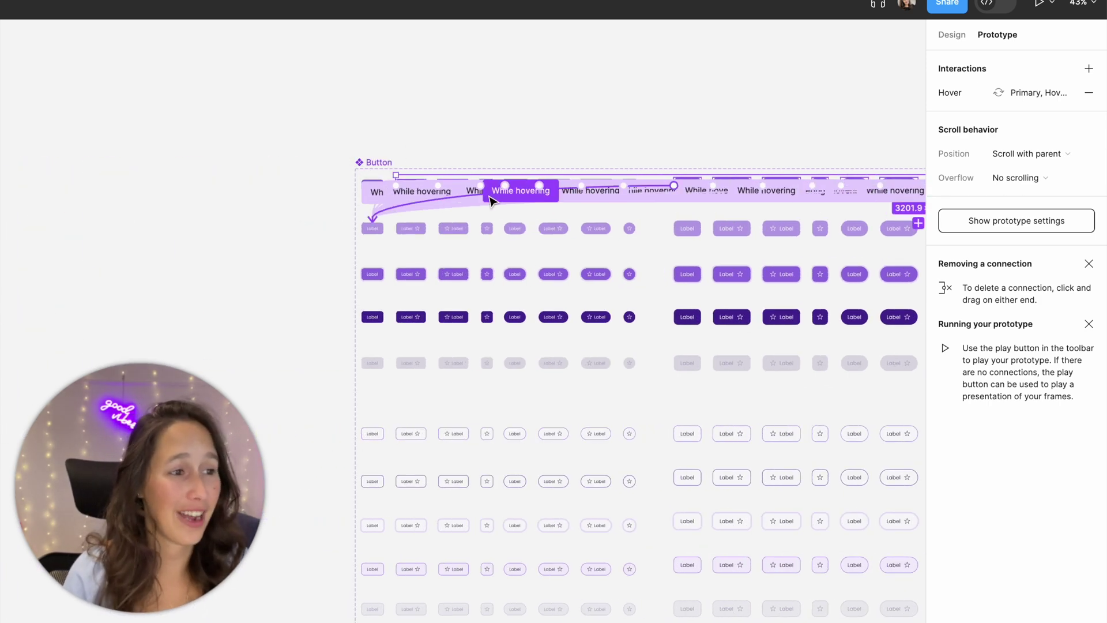
pyautogui.click(305, 246)
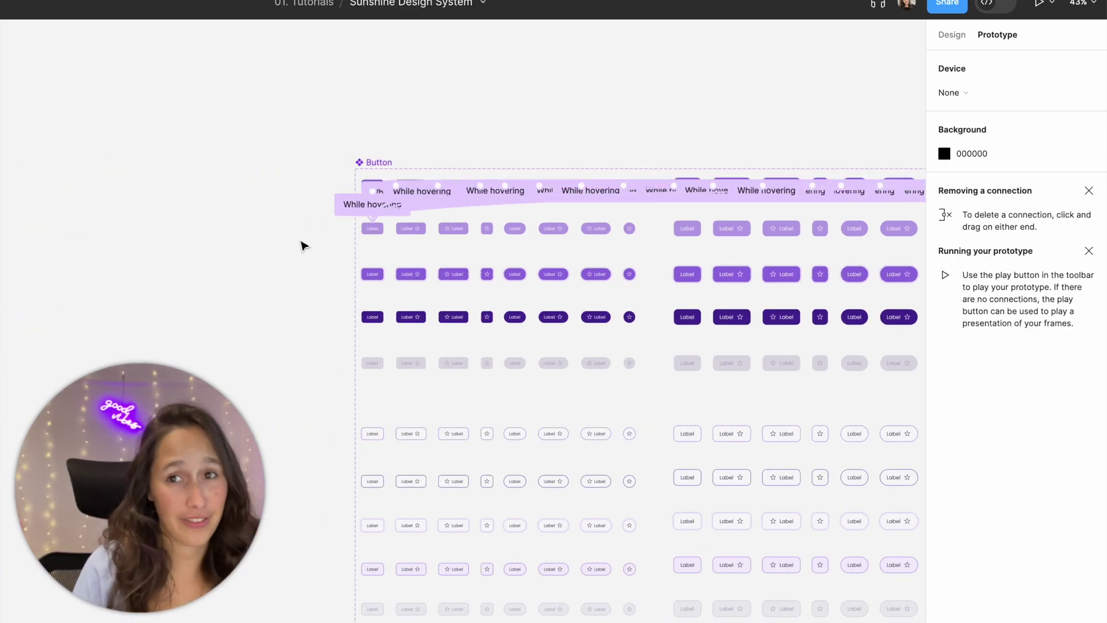
# - Redirect the hover connections of the small Primary rectangular icon buttons and the plain pill button to their matching Hover variants
pyautogui.scroll(10, 415, 211)
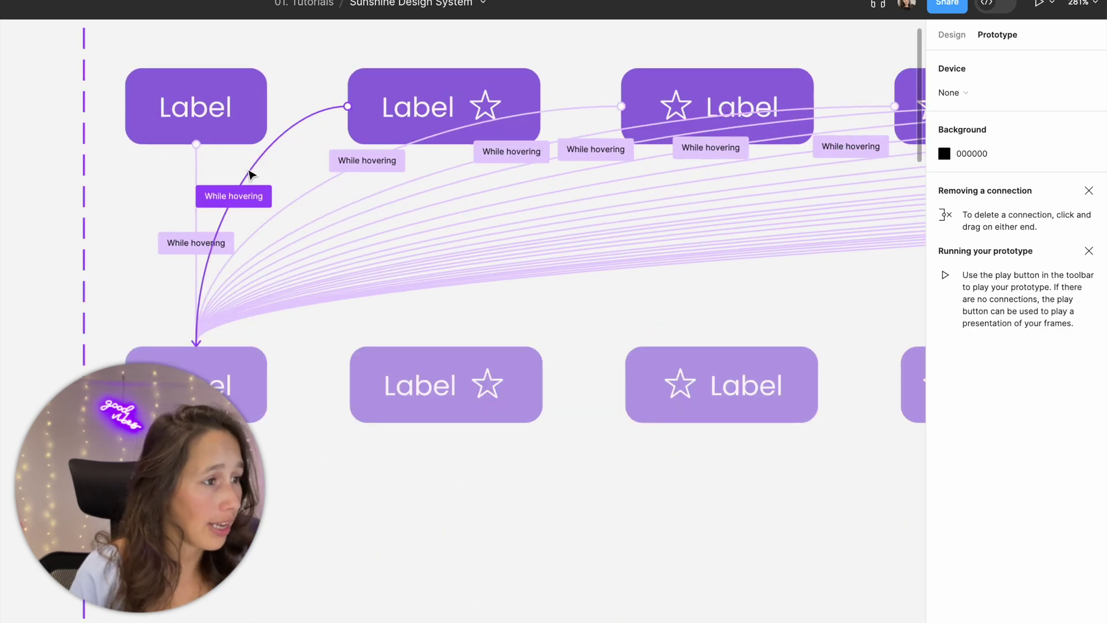
pyautogui.moveTo(551, 113); pyautogui.dragTo(731, 352)
pyautogui.moveTo(783, 290); pyautogui.dragTo(459, 287)
pyautogui.click(461, 282)
pyautogui.click(559, 151)
pyautogui.click(514, 101)
pyautogui.moveTo(522, 105); pyautogui.dragTo(602, 362)
pyautogui.click(769, 302)
pyautogui.moveTo(769, 302); pyautogui.dragTo(450, 308)
pyautogui.moveTo(368, 113); pyautogui.dragTo(511, 325)
pyautogui.press('Escape')
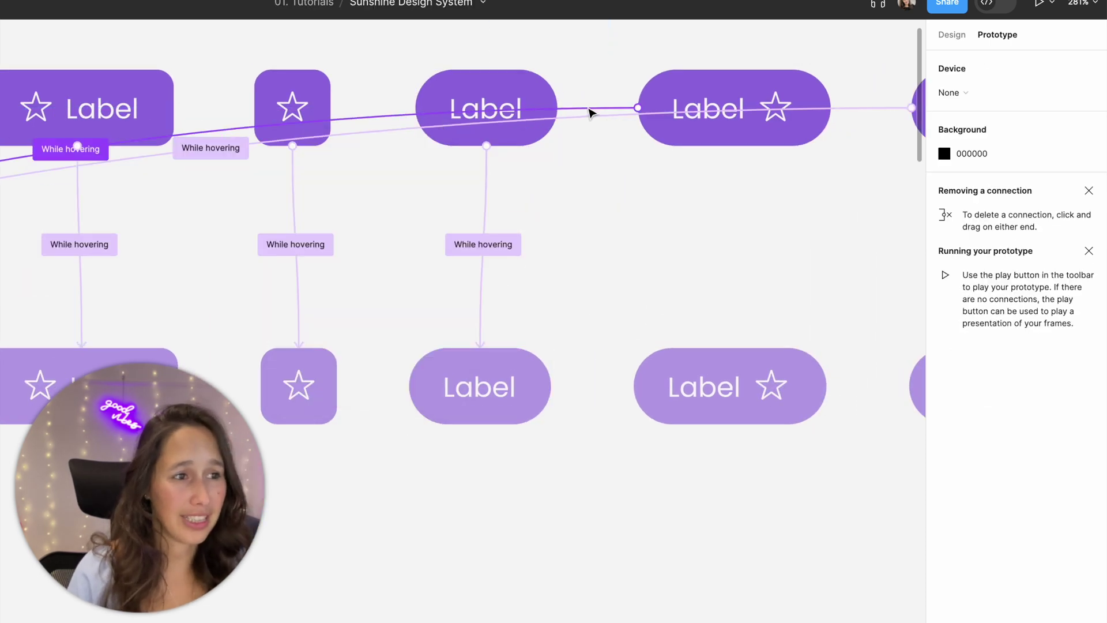
# - Redirect the hover connections of the small pill buttons with right icon, left icon and icon only to their Hover variants
pyautogui.click(739, 350)
pyautogui.moveTo(740, 348); pyautogui.dragTo(741, 365)
pyautogui.click(861, 290)
pyautogui.moveTo(860, 286); pyautogui.dragTo(330, 311)
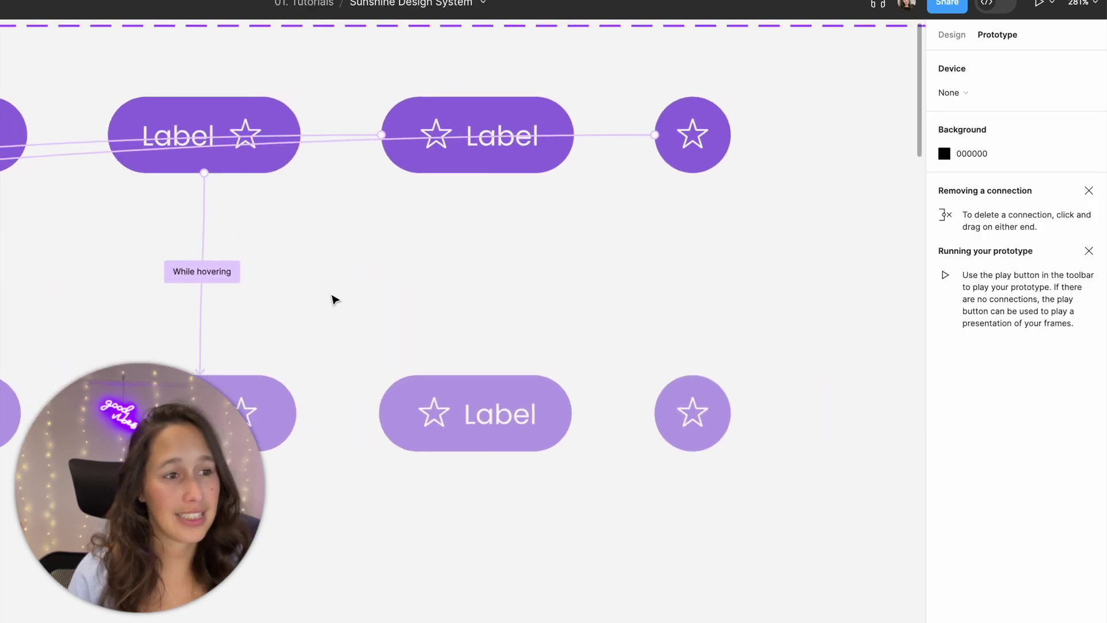
pyautogui.moveTo(289, 139); pyautogui.dragTo(484, 402)
pyautogui.click(612, 259)
pyautogui.moveTo(584, 139); pyautogui.dragTo(704, 406)
# - Redirect the hover connections of the medium rectangular Primary buttons without icon, with right icon and with left icon to their Hover variants
pyautogui.scroll(-3, 704, 400)
pyautogui.moveTo(790, 369); pyautogui.dragTo(446, 362)
pyautogui.click(632, 345)
pyautogui.moveTo(632, 345); pyautogui.dragTo(385, 341)
pyautogui.scroll(1, 380, 337)
pyautogui.moveTo(149, 252); pyautogui.dragTo(278, 385)
pyautogui.moveTo(425, 280); pyautogui.dragTo(397, 390)
pyautogui.click(322, 320)
pyautogui.moveTo(609, 280); pyautogui.dragTo(576, 388)
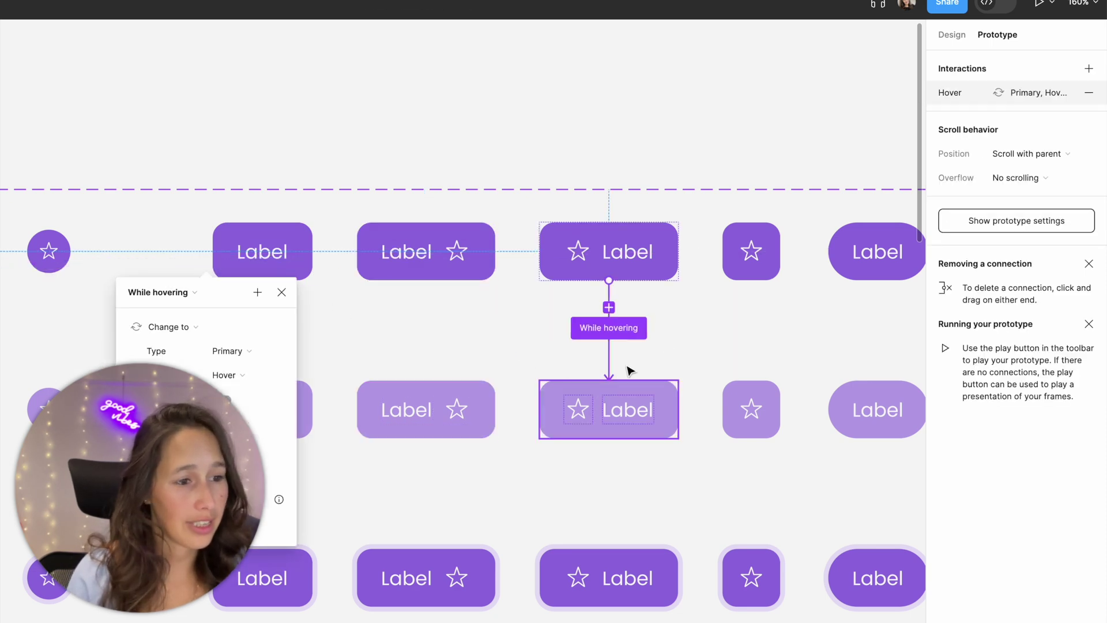
pyautogui.press('Escape')
# - Redirect the hover connection of the large Primary pill button without an icon to its Hover variant below
pyautogui.hscroll(7, 697, 348)
pyautogui.scroll(6, 396, 276)
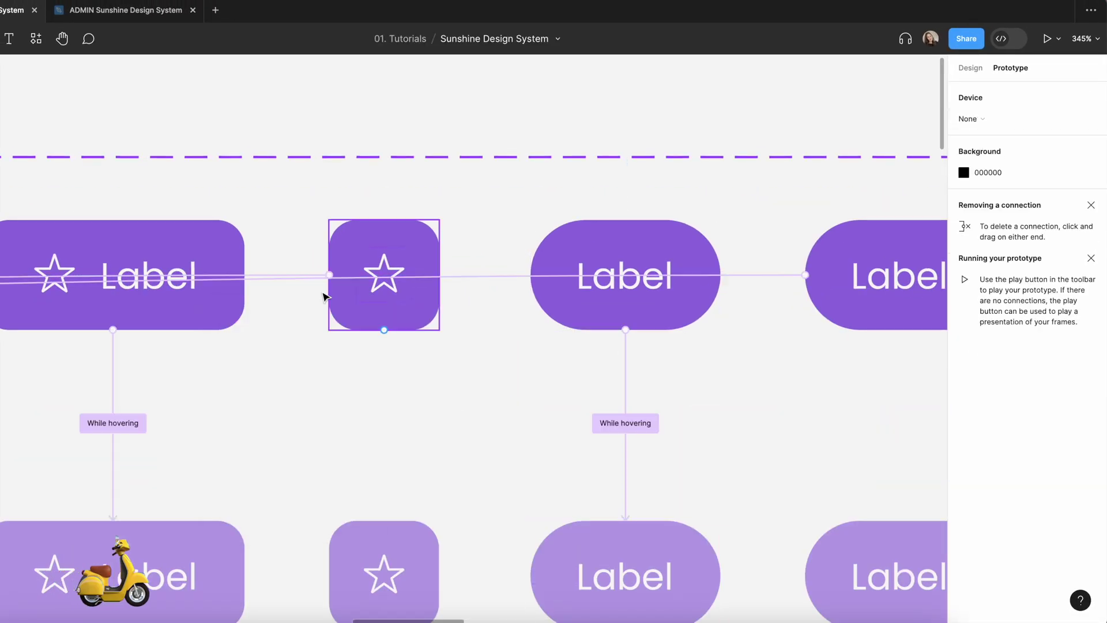
pyautogui.moveTo(827, 339); pyautogui.dragTo(418, 365)
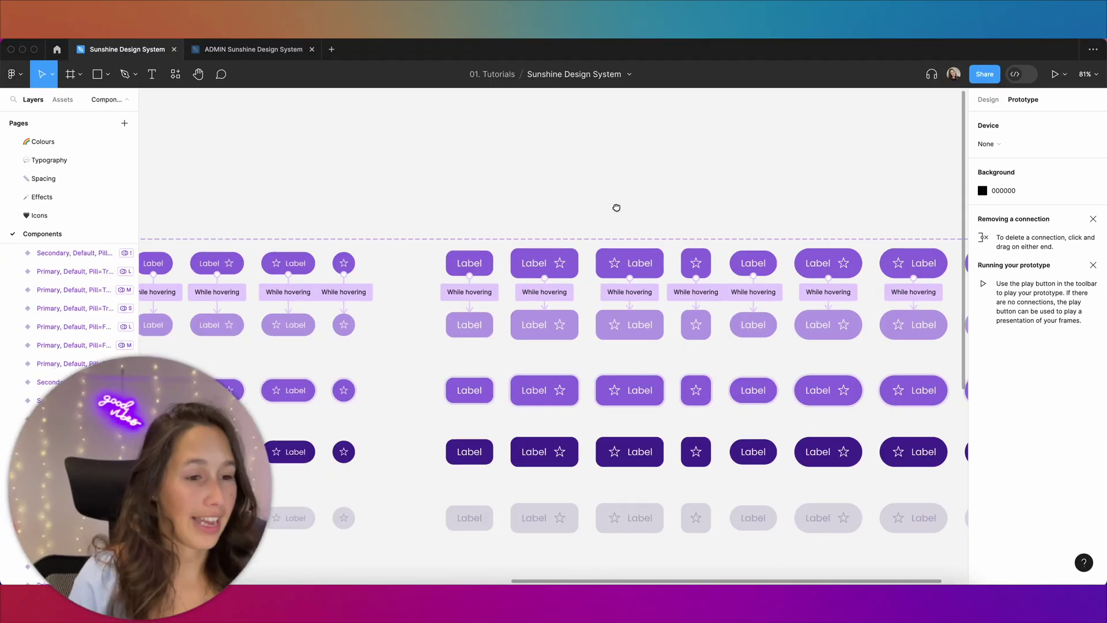
# - Draw a frame of about 408 × 395 on the empty canvas beside the Button component set
pyautogui.scroll(-5, 616, 207)
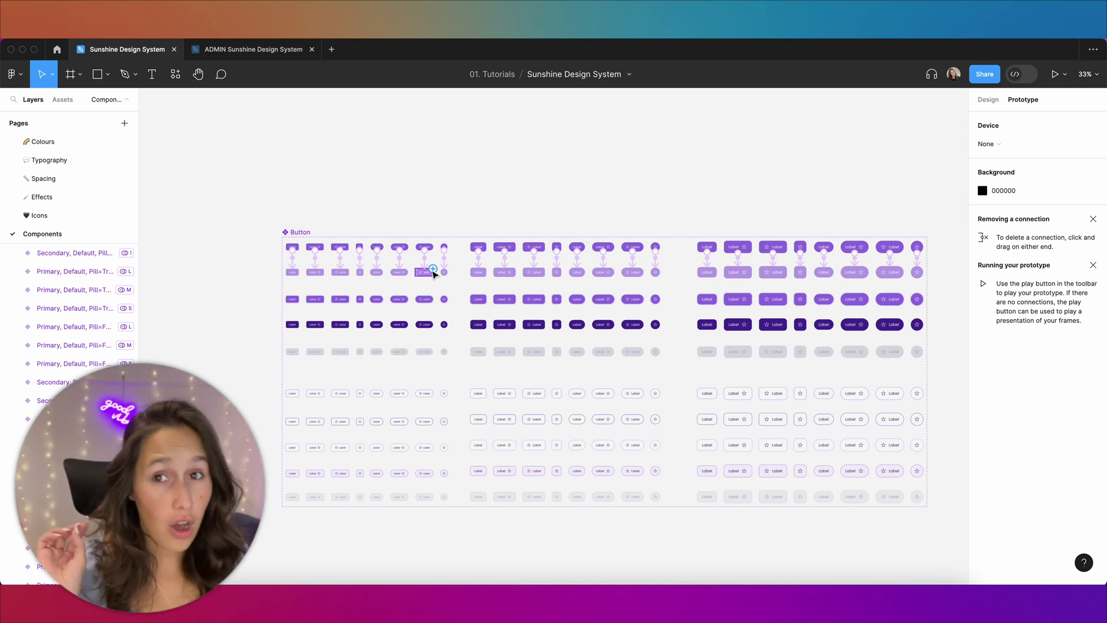
pyautogui.scroll(5, 433, 273)
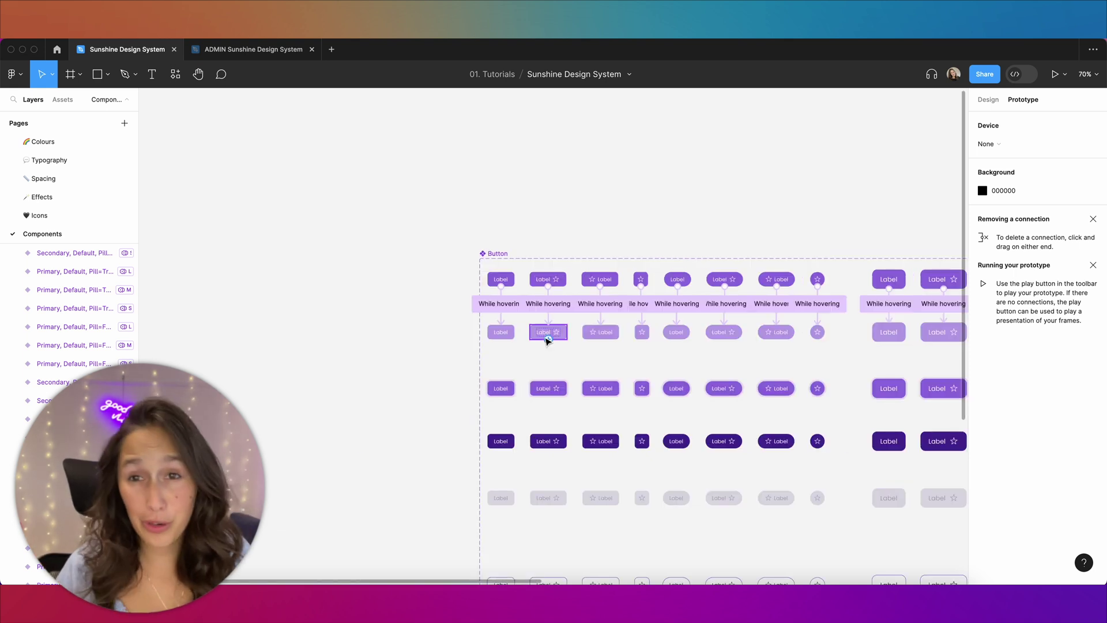
pyautogui.hscroll(-10, 548, 339)
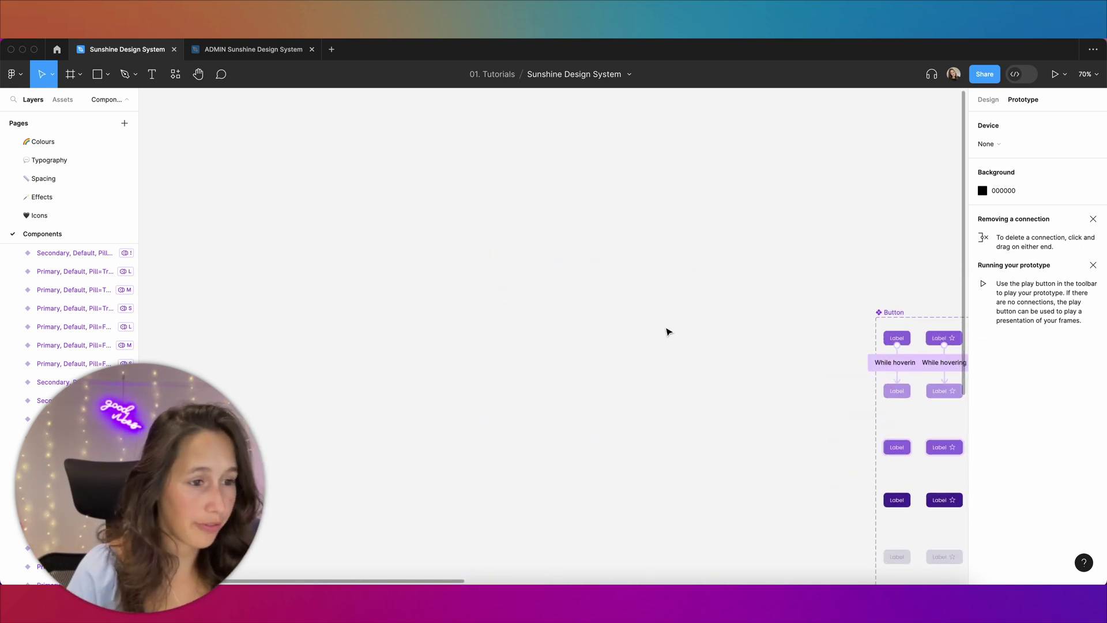
pyautogui.press('f')
pyautogui.moveTo(497, 241); pyautogui.dragTo(661, 399)
pyautogui.press('Escape')
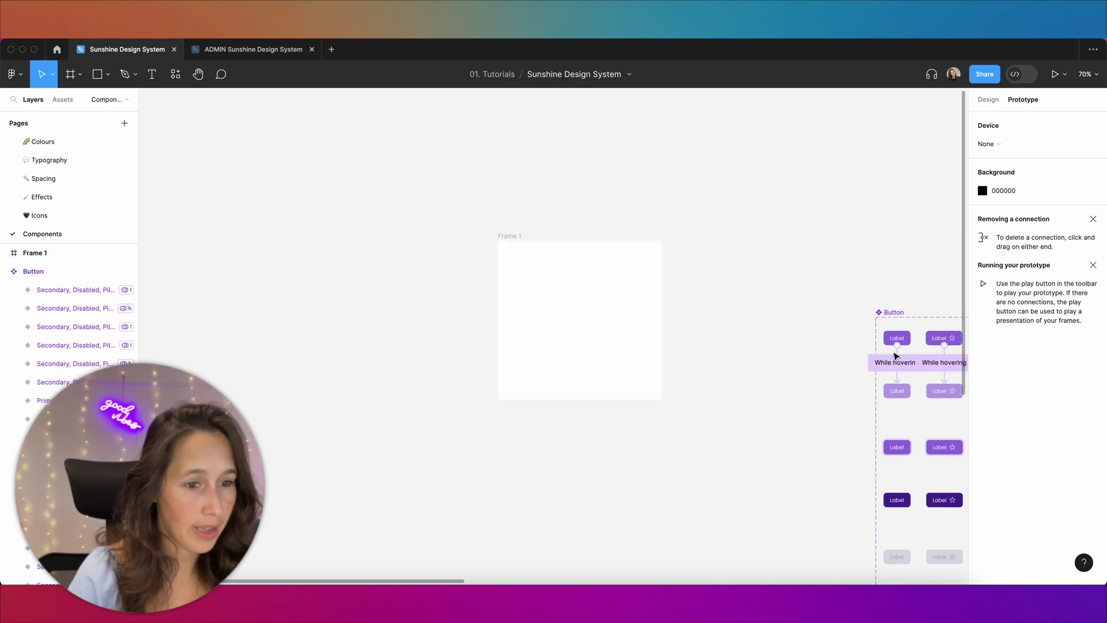
# - Place an instance of the local Button component inside the new frame
pyautogui.click(63, 99)
pyautogui.click(9, 188)
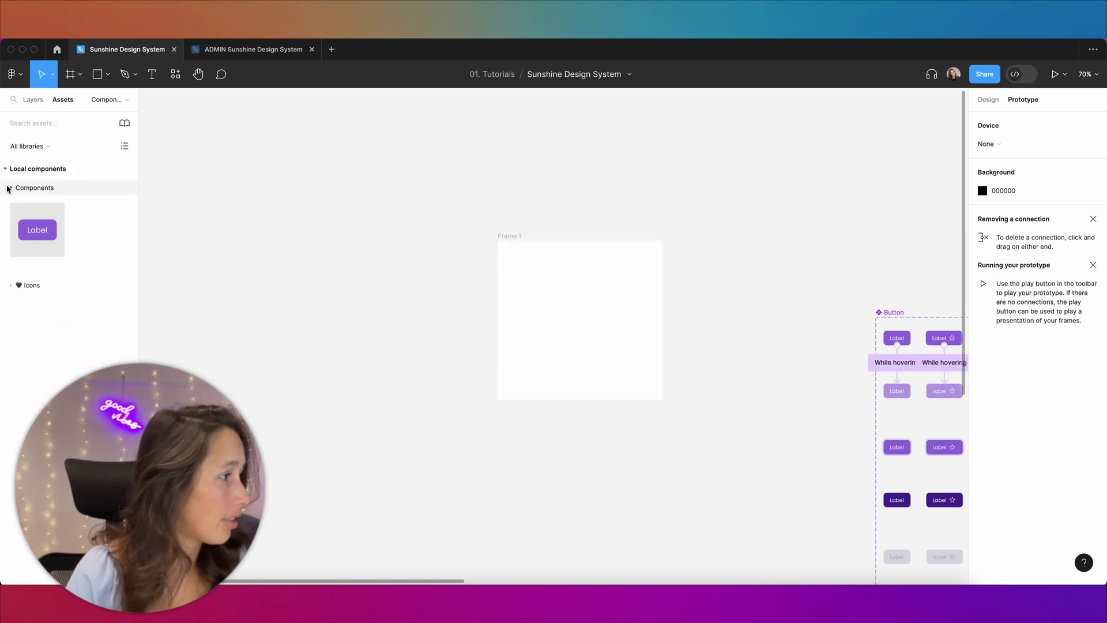
pyautogui.moveTo(37, 229); pyautogui.dragTo(564, 305)
pyautogui.click(749, 291)
# - Shrink the frame to about 237 × 227 around the button instance
pyautogui.click(517, 246)
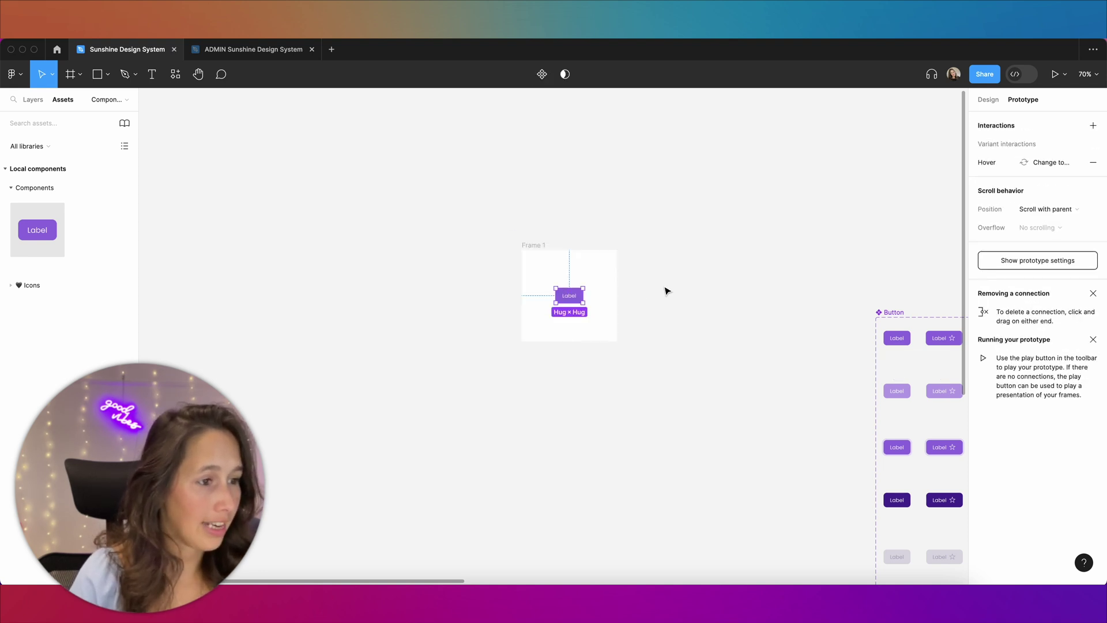
pyautogui.click(665, 290)
pyautogui.click(524, 245)
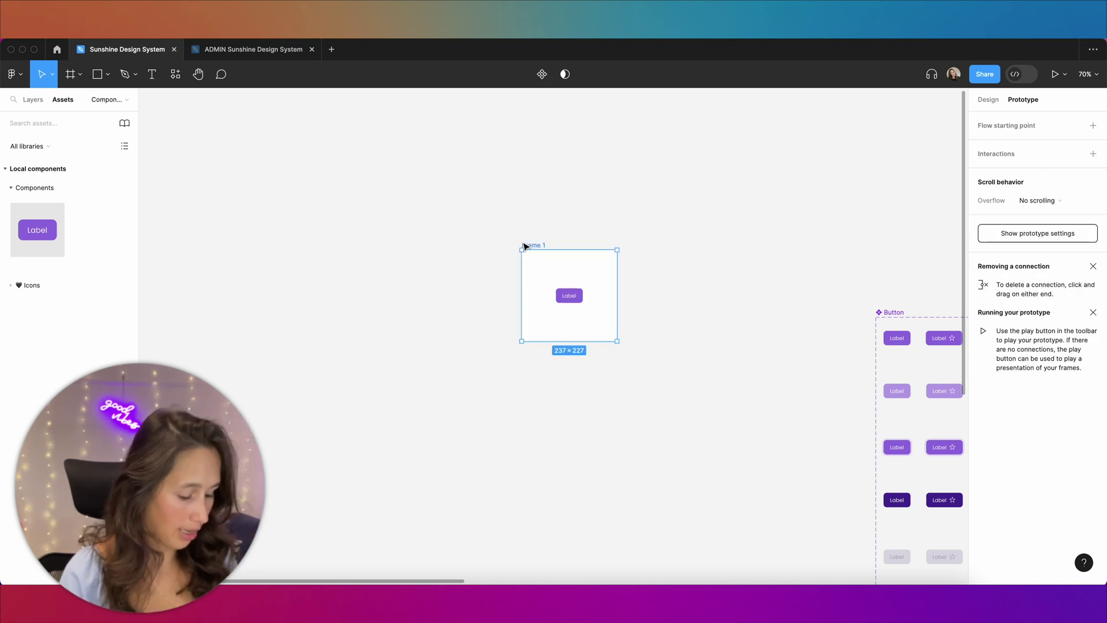
# - Open the inline prototype preview of Frame 1 and place its window beside the frame
pyautogui.hotkey('shift', 'space')
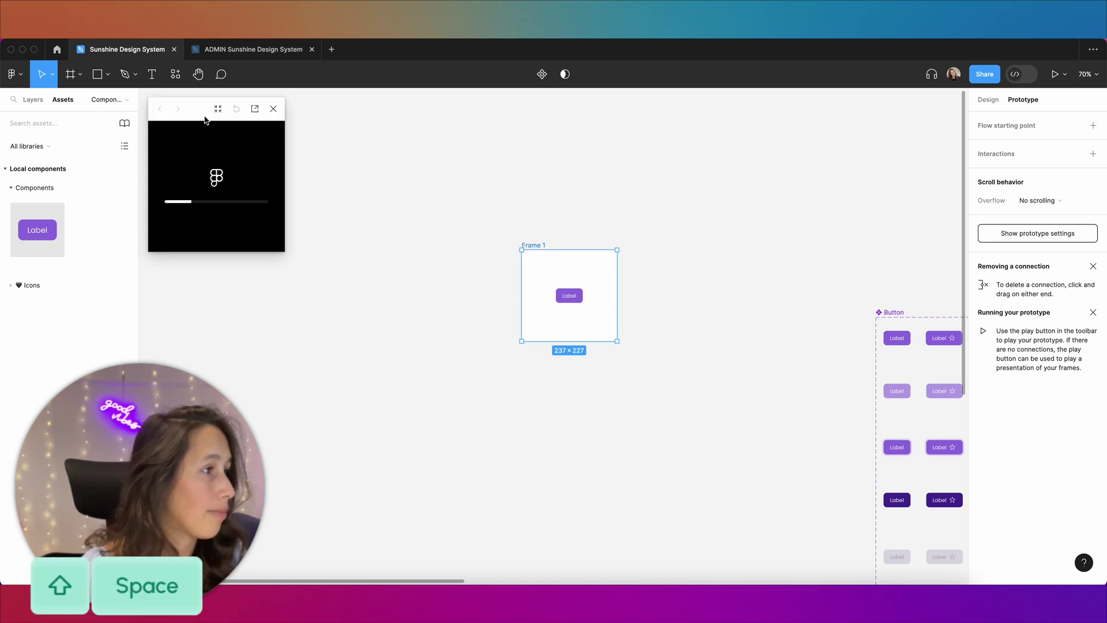
pyautogui.moveTo(205, 120); pyautogui.dragTo(647, 228)
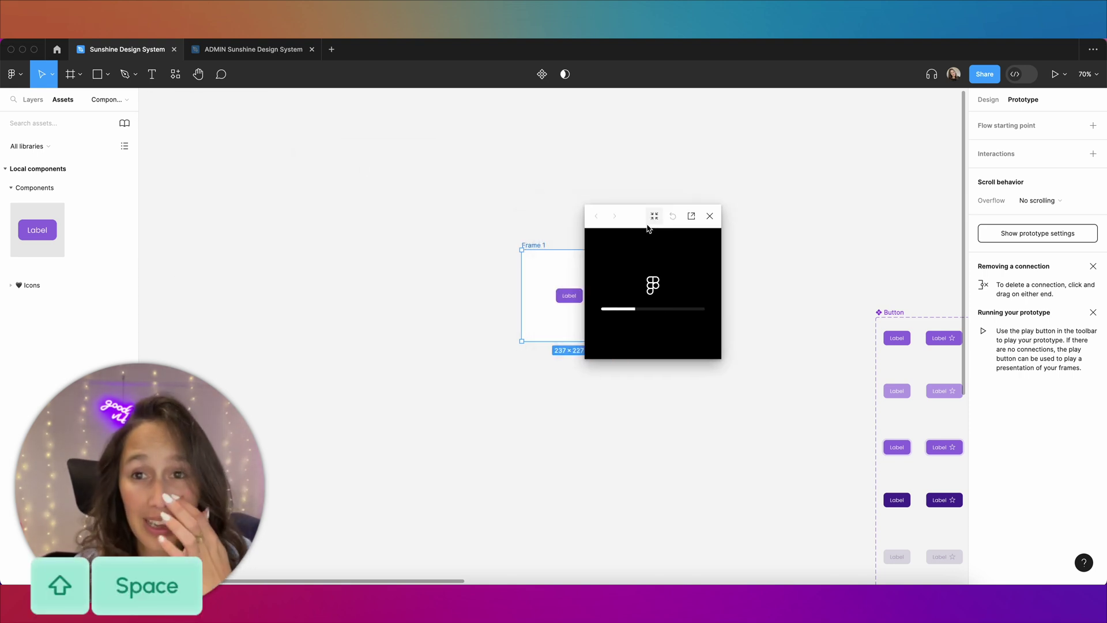
pyautogui.moveTo(647, 225); pyautogui.dragTo(653, 226)
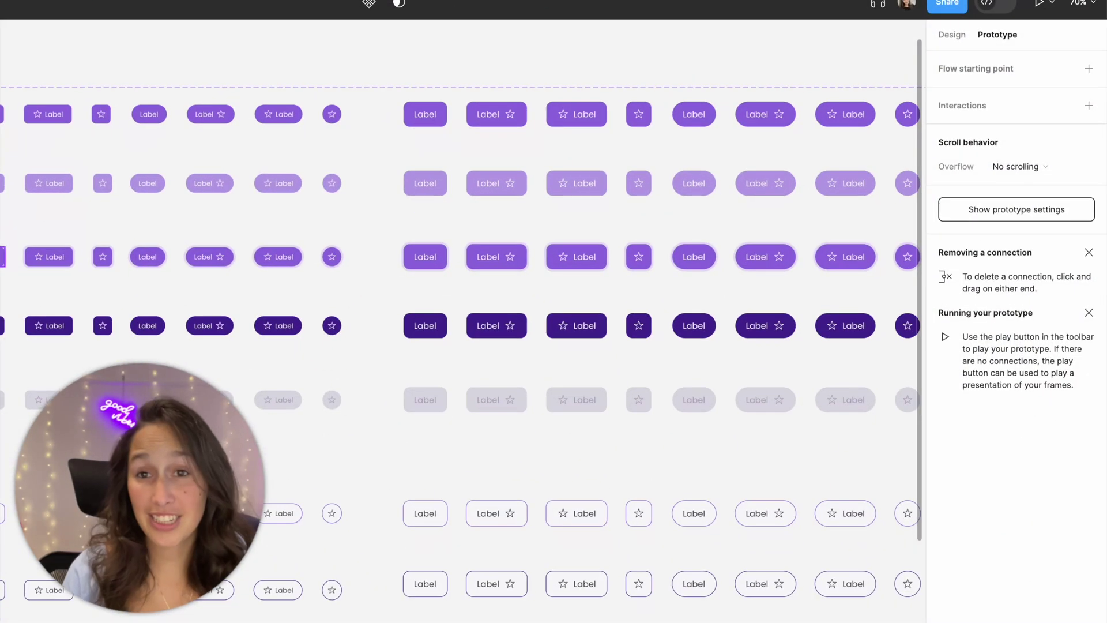
# - Connect the first hovered Primary button to the Focused variant below it and set the trigger to While pressing
pyautogui.scroll(-2, 462, 321)
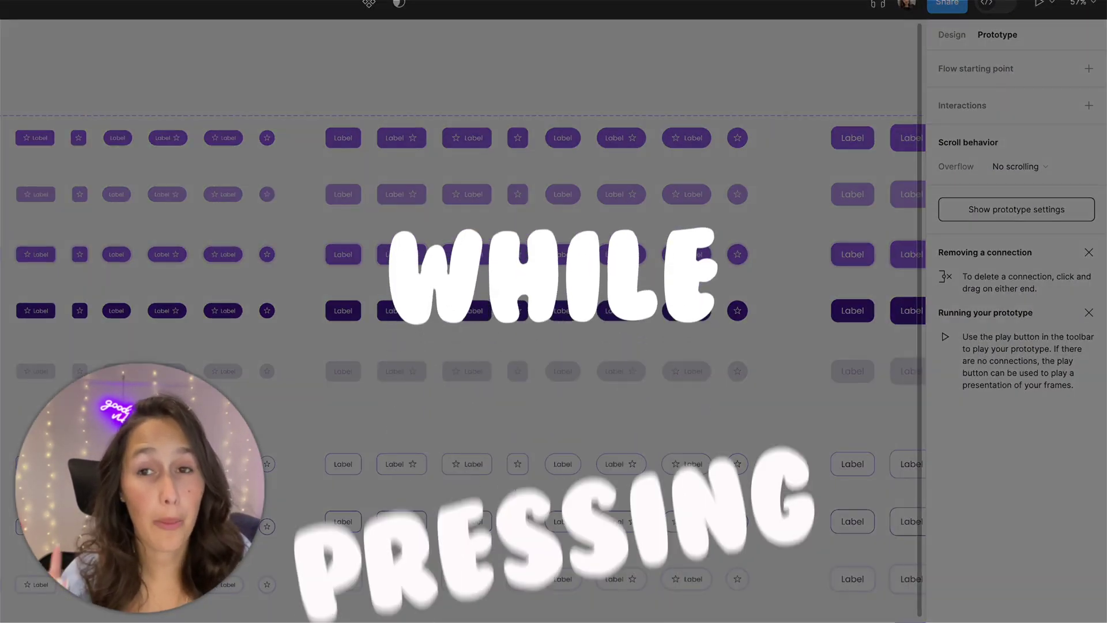
pyautogui.hscroll(-6, 217, 141)
pyautogui.scroll(1, 218, 142)
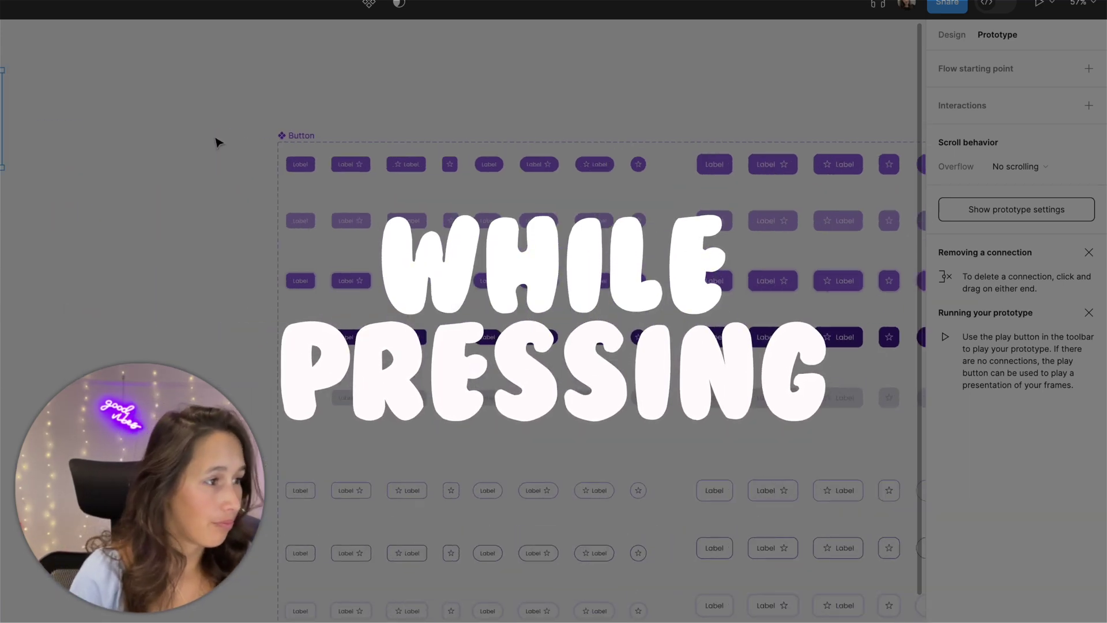
pyautogui.scroll(5, 218, 141)
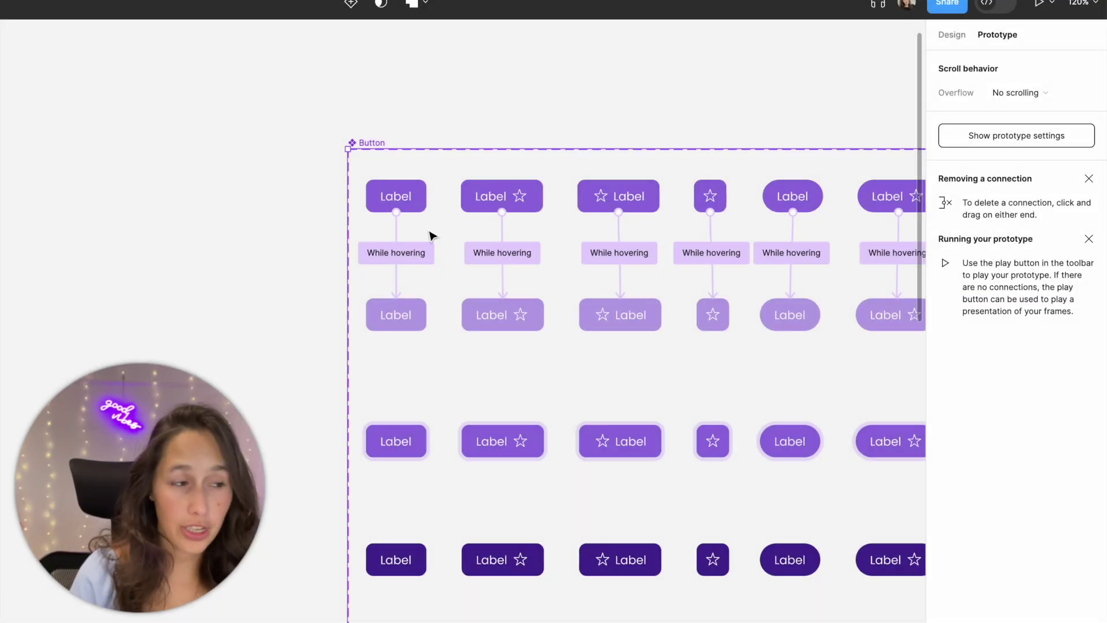
pyautogui.click(414, 207)
pyautogui.click(382, 326)
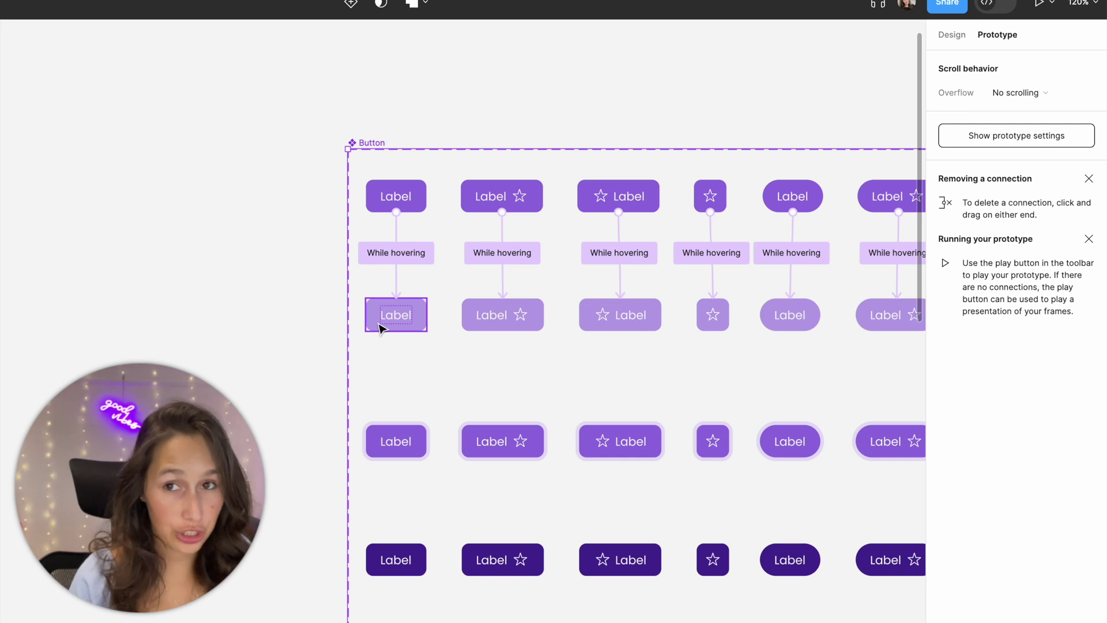
pyautogui.click(378, 327)
pyautogui.click(338, 313)
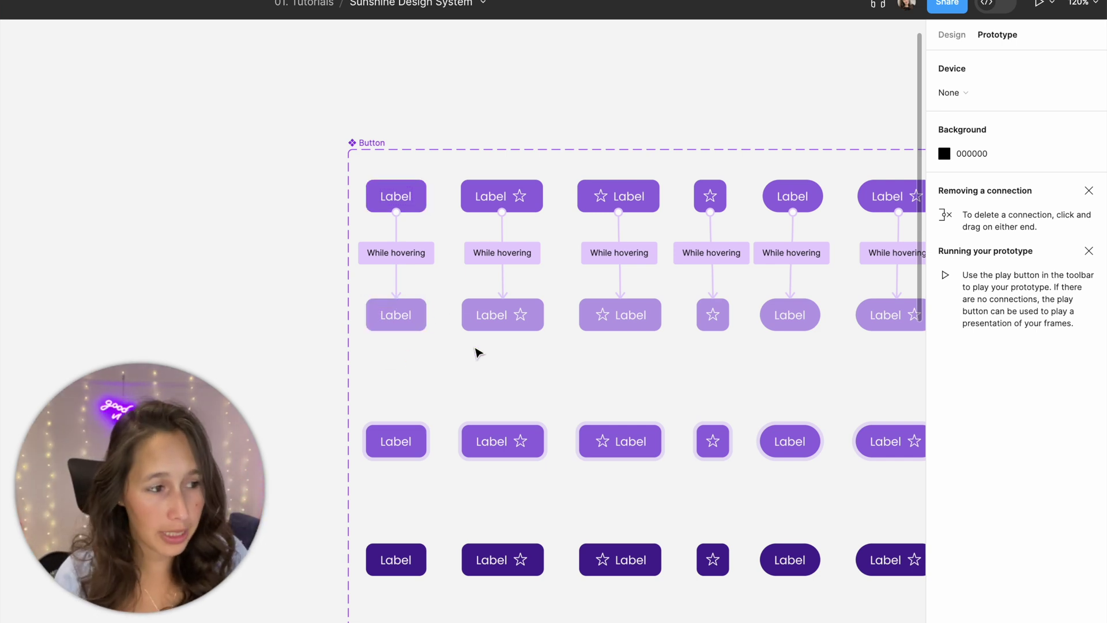
pyautogui.hscroll(5, 376, 317)
pyautogui.scroll(-3, 376, 316)
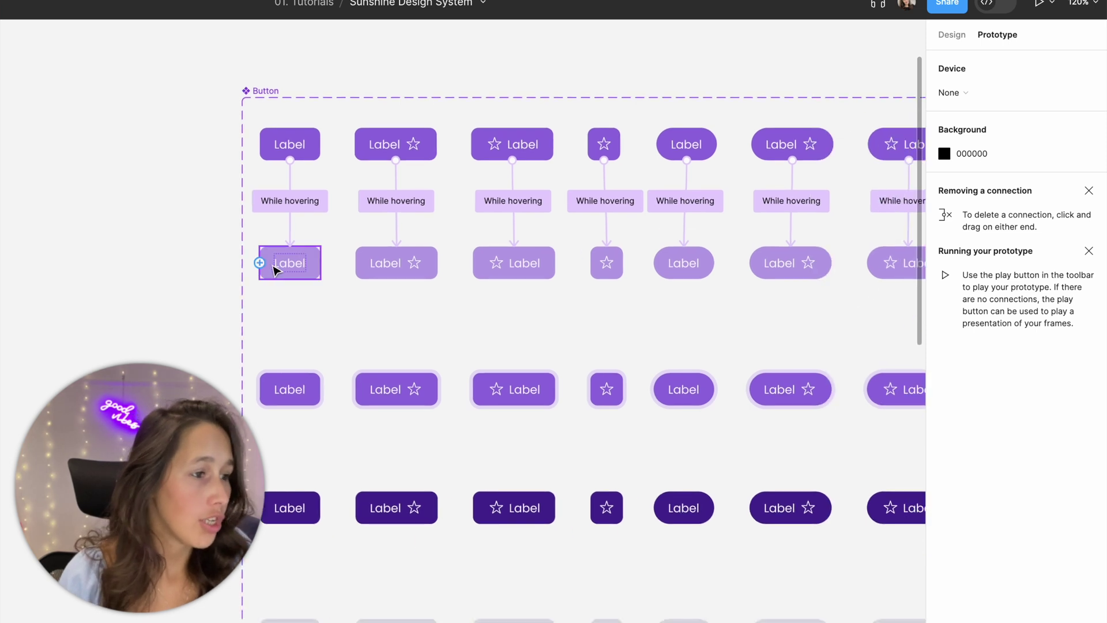
pyautogui.click(279, 263)
pyautogui.moveTo(290, 278); pyautogui.dragTo(294, 391)
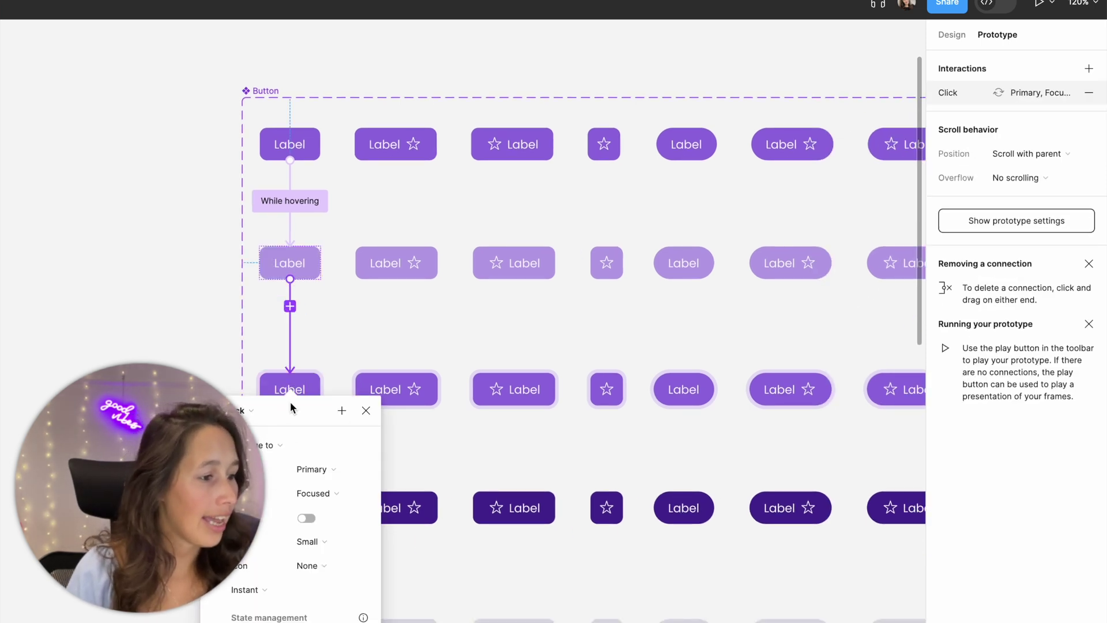
pyautogui.click(465, 156)
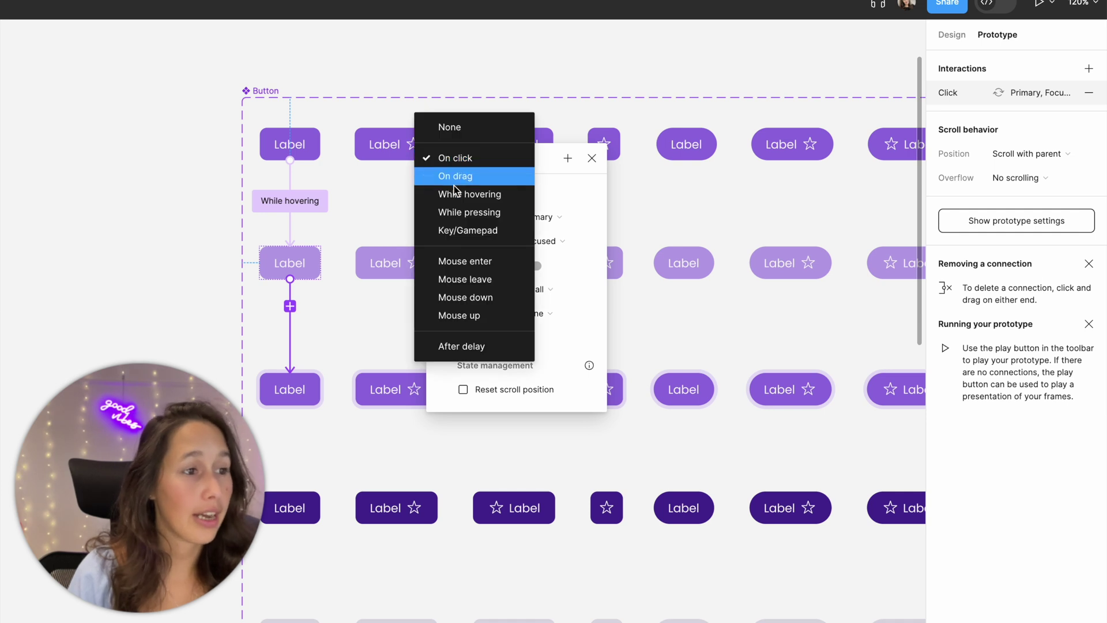
pyautogui.click(486, 214)
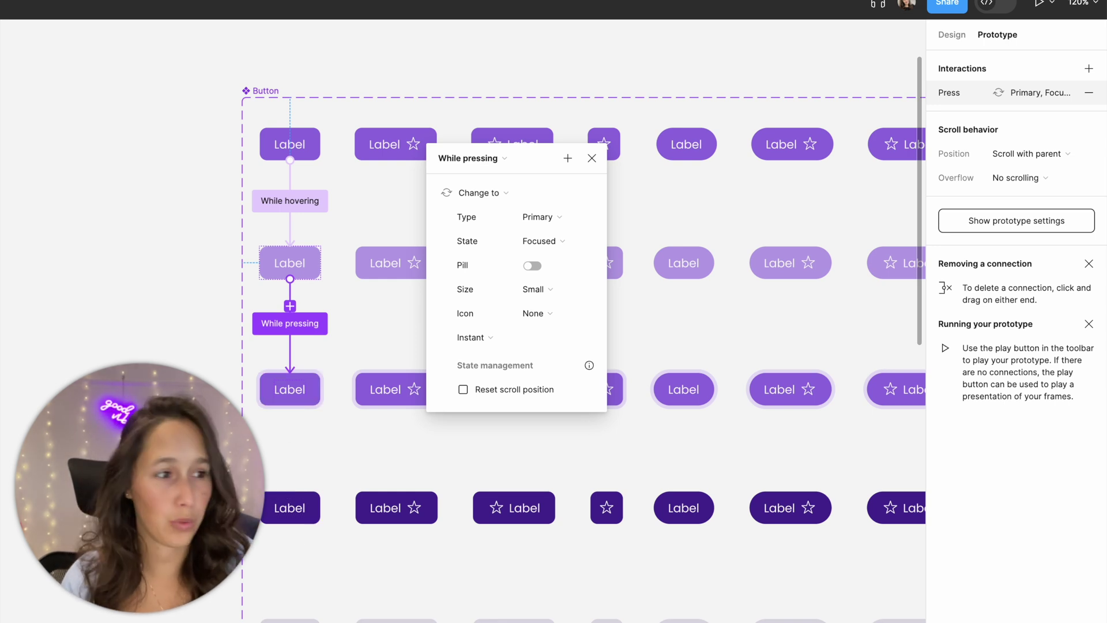
pyautogui.press('Escape')
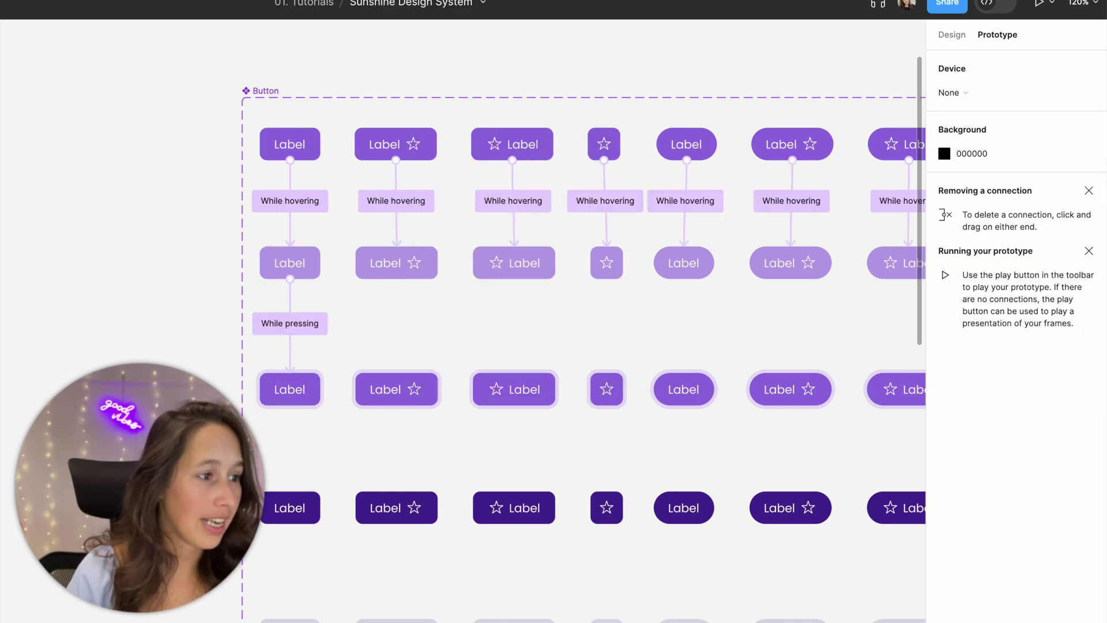
# - Open the inline preview of Frame 1 and test the While pressing interaction on its button
pyautogui.moveTo(107, 381); pyautogui.dragTo(351, 428)
pyautogui.scroll(-5, 353, 425)
pyautogui.click(53, 216)
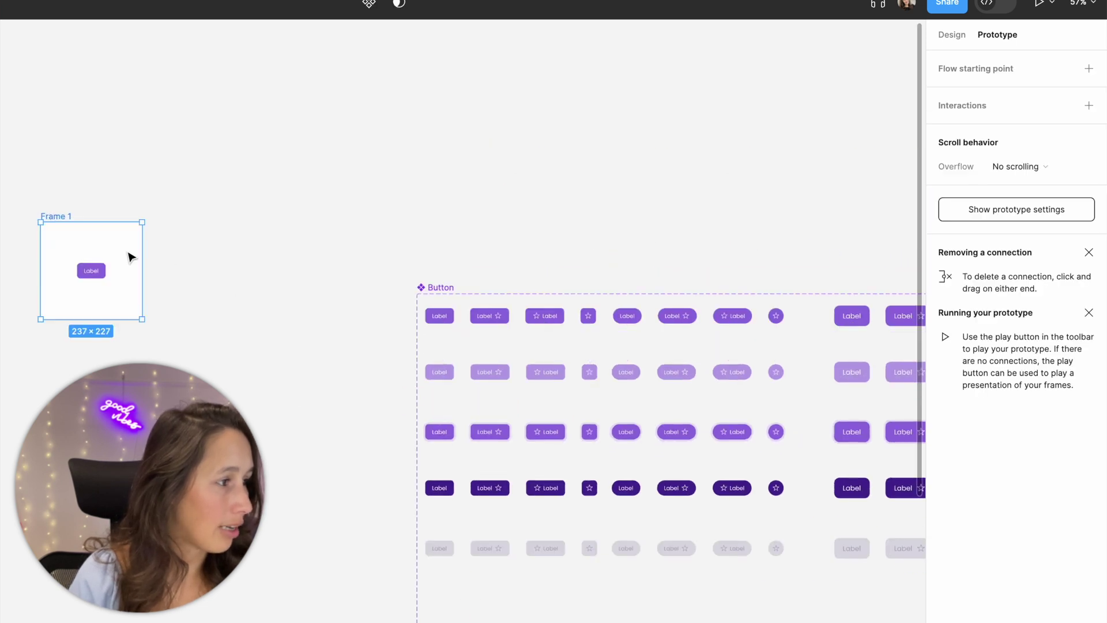
pyautogui.hscroll(-5, 234, 300)
pyautogui.scroll(2, 235, 301)
pyautogui.scroll(5, 314, 328)
pyautogui.hotkey('shift', 'space')
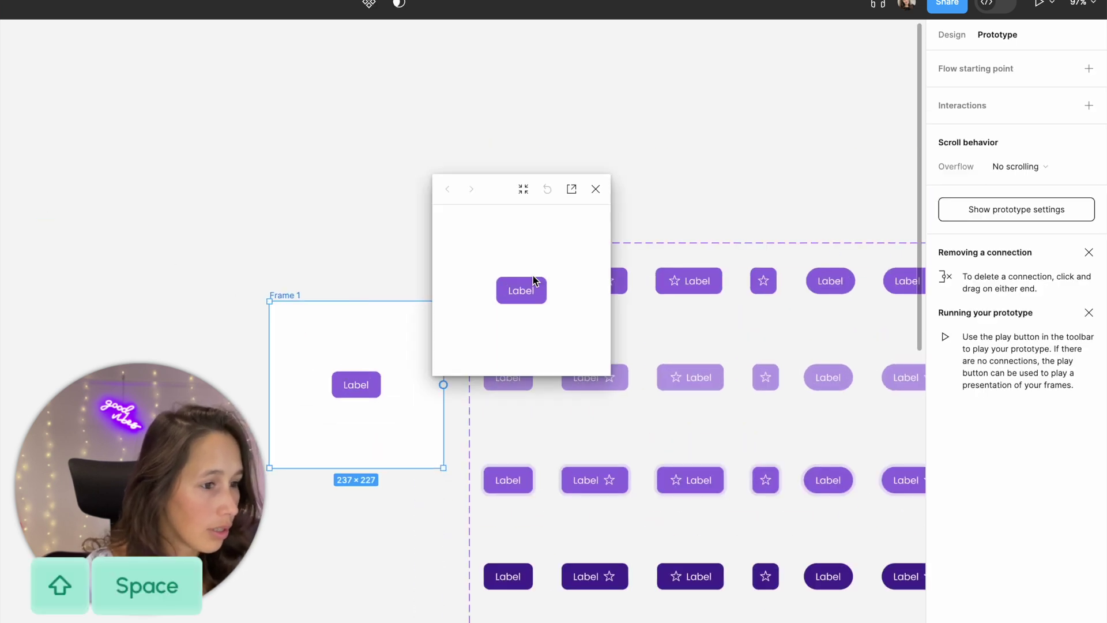
pyautogui.click(537, 293)
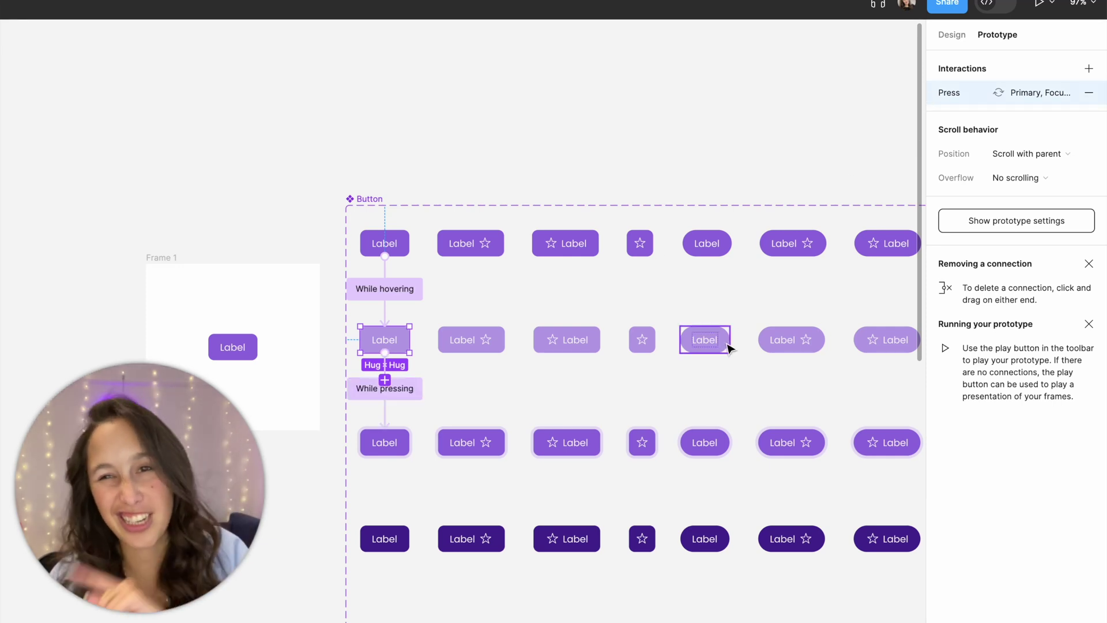
# - Select the remaining hovered Primary variants across all sizes and give them a While pressing interaction to the Focused state
pyautogui.moveTo(613, 335); pyautogui.dragTo(374, 280)
pyautogui.scroll(-3, 374, 281)
pyautogui.click(271, 331)
pyautogui.moveTo(297, 312); pyautogui.dragTo(822, 268)
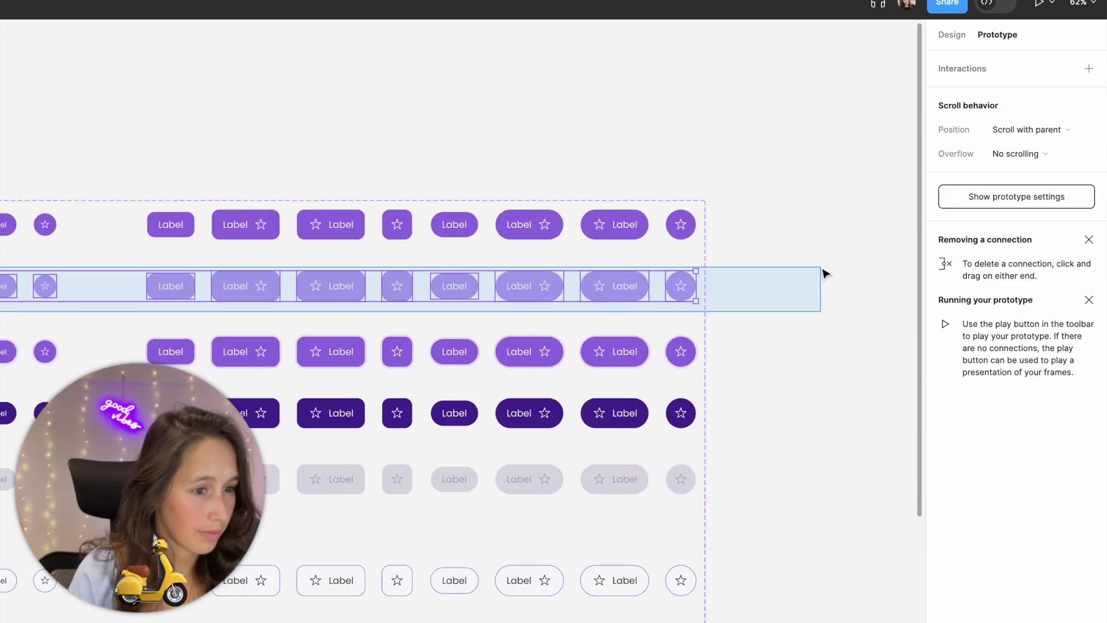
# - Reroute the While pressing connections of the largest hovered Primary buttons to the Focused variants directly below them
pyautogui.scroll(4, 639, 341)
pyautogui.moveTo(704, 278); pyautogui.dragTo(704, 346)
pyautogui.moveTo(600, 278); pyautogui.dragTo(600, 346)
pyautogui.moveTo(464, 278); pyautogui.dragTo(464, 346)
pyautogui.moveTo(348, 274); pyautogui.dragTo(348, 346)
pyautogui.moveTo(257, 277); pyautogui.dragTo(258, 346)
# - Reroute the While pressing connections of the smaller hovered Primary buttons to their matching Focused variants below
pyautogui.hscroll(-6, 287, 261)
pyautogui.click(101, 359)
pyautogui.click(247, 264)
pyautogui.hscroll(5, 395, 254)
pyautogui.scroll(-1, 396, 254)
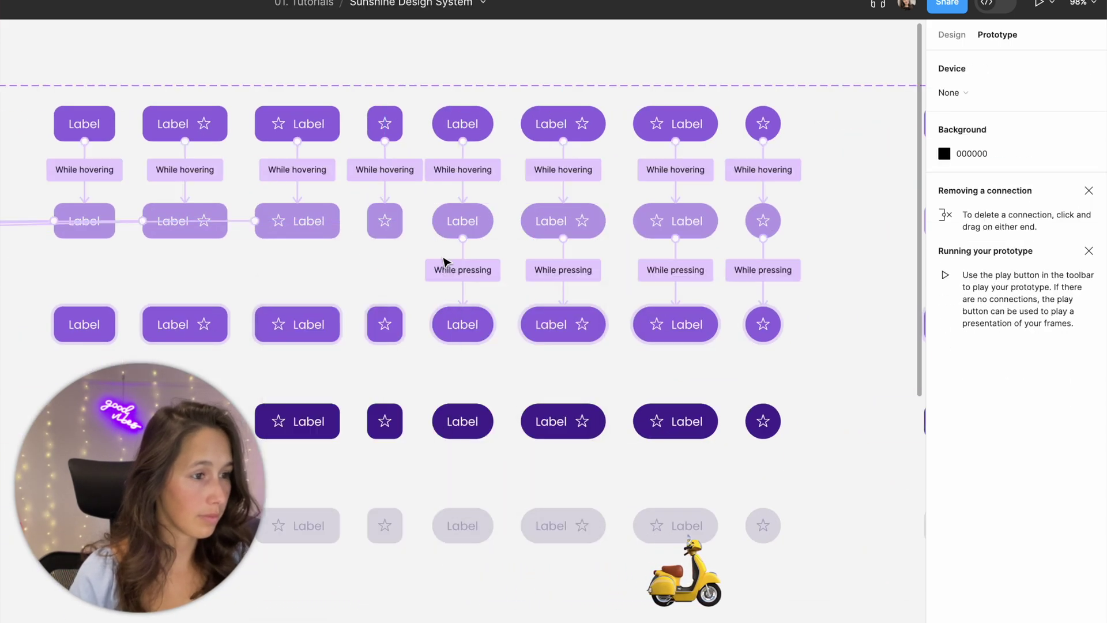
pyautogui.click(430, 271)
pyautogui.scroll(5, 404, 289)
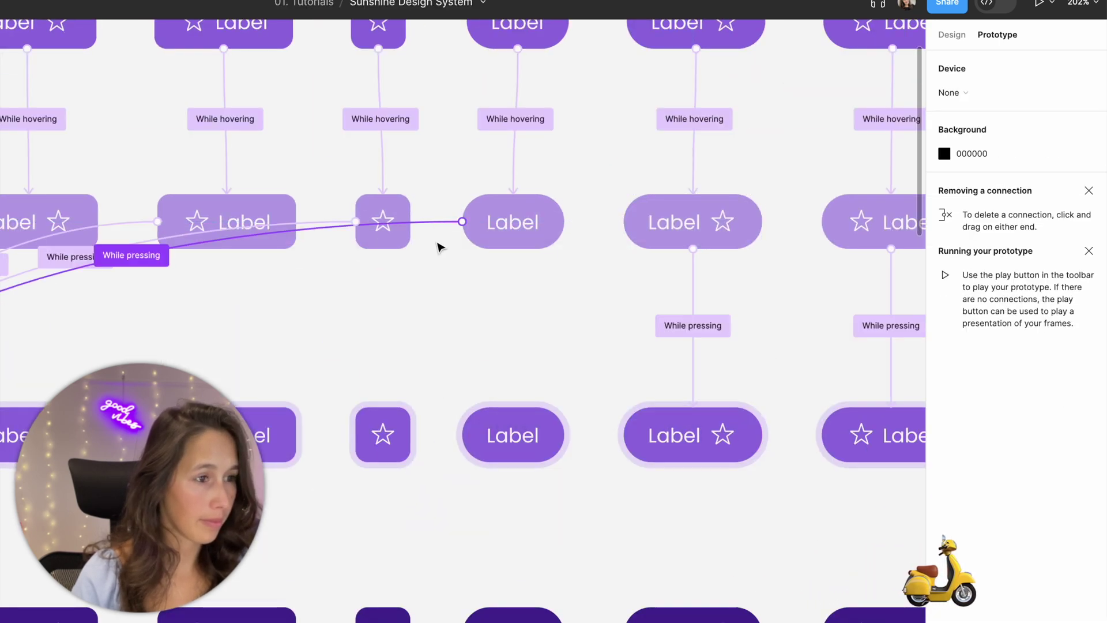
pyautogui.moveTo(516, 411); pyautogui.dragTo(531, 420)
pyautogui.click(317, 225)
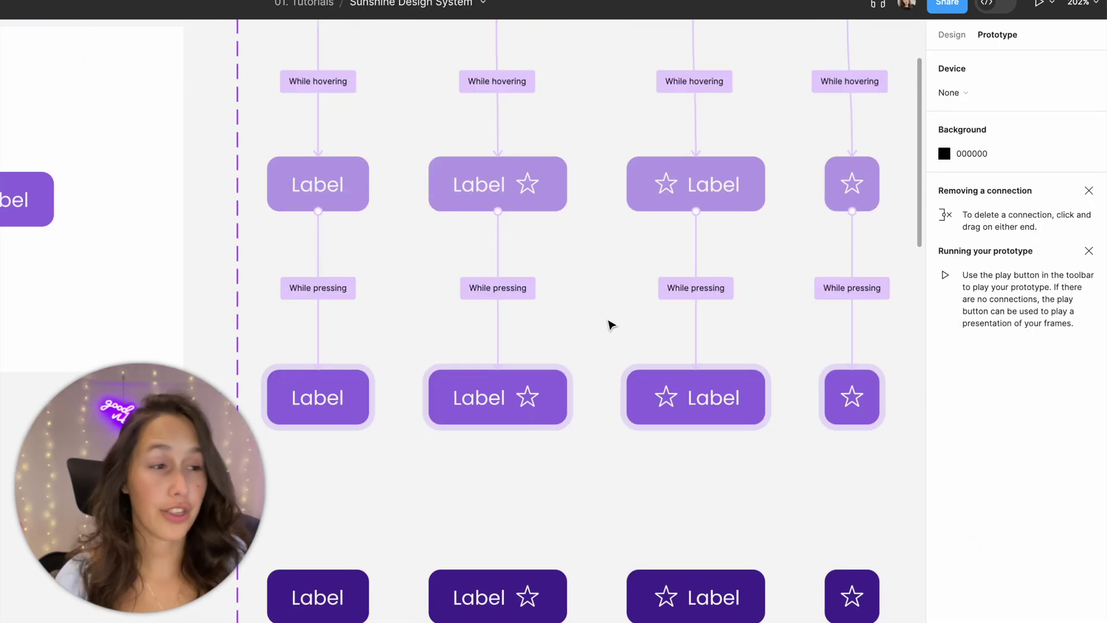
# - Connect the first Focused Primary button to the Selected variant below it with an On click interaction
pyautogui.scroll(-4, 609, 323)
pyautogui.moveTo(587, 319); pyautogui.dragTo(0, 386)
pyautogui.scroll(-5, 196, 383)
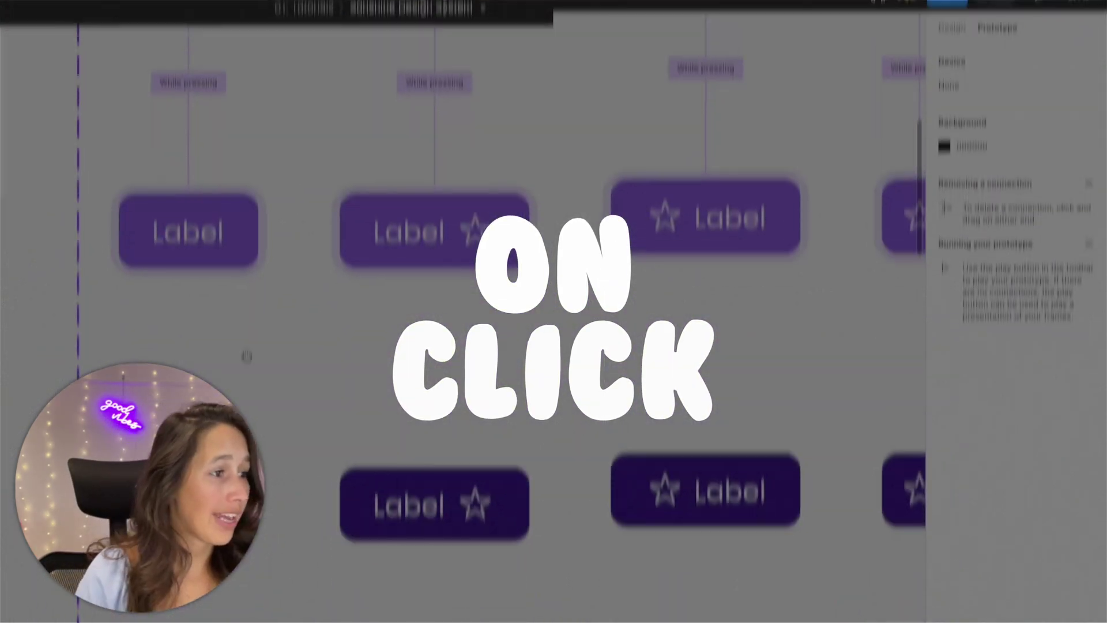
pyautogui.scroll(2, 247, 357)
pyautogui.hscroll(-2, 246, 358)
pyautogui.click(332, 305)
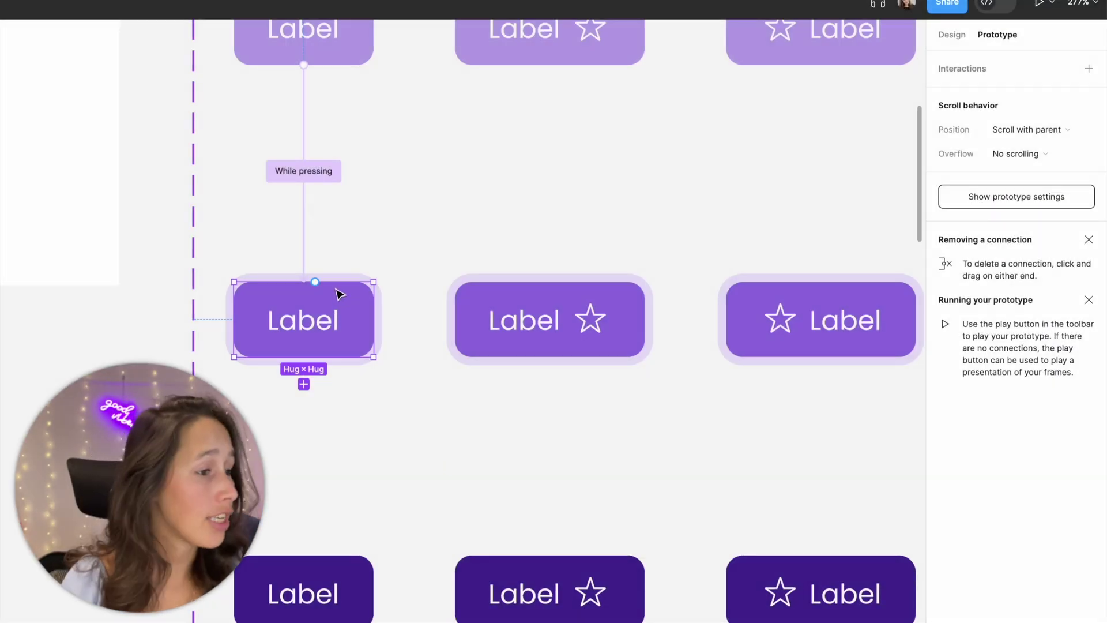
pyautogui.scroll(-2, 378, 314)
pyautogui.hscroll(-2, 378, 314)
pyautogui.moveTo(383, 308); pyautogui.dragTo(394, 545)
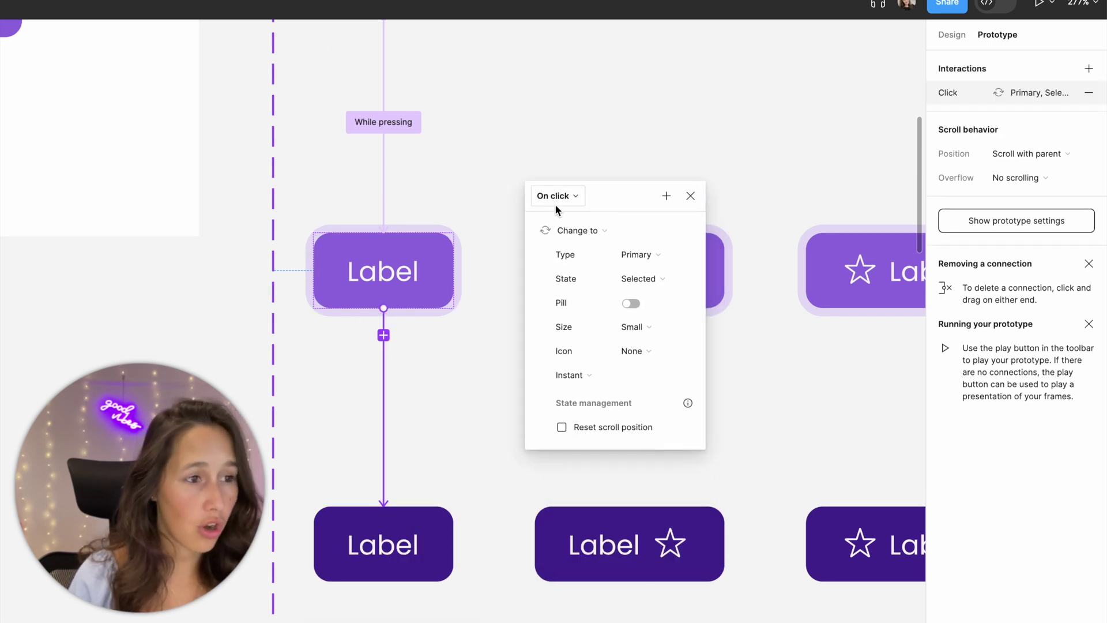
pyautogui.click(436, 455)
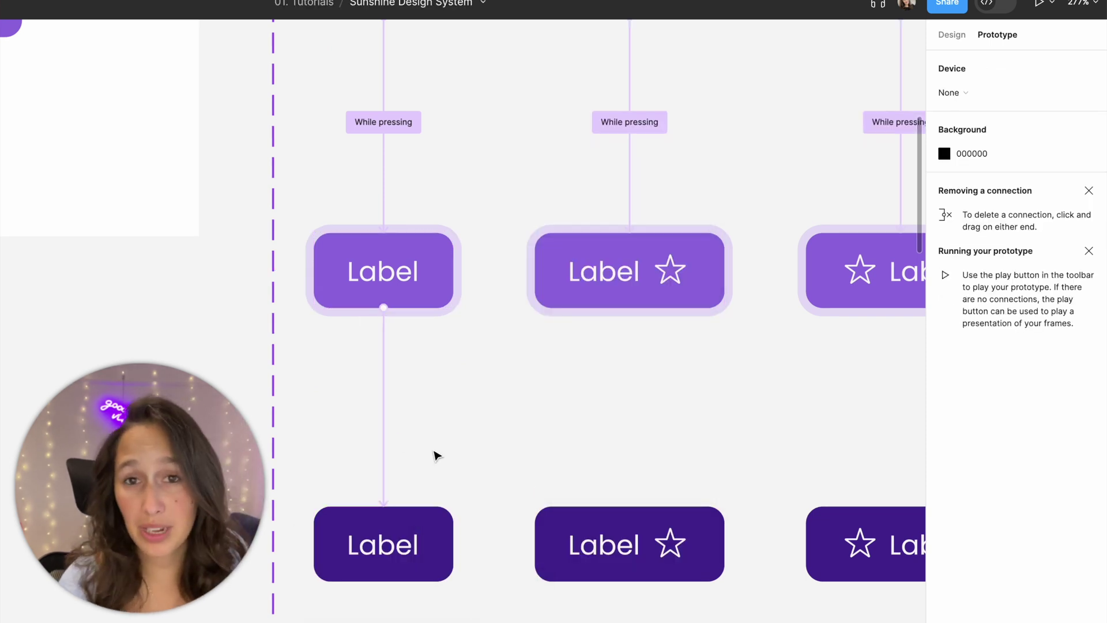
# - Select the remaining Focused Primary variants across all sizes and connect them to a Selected variant with an On click interaction
pyautogui.scroll(2, 426, 415)
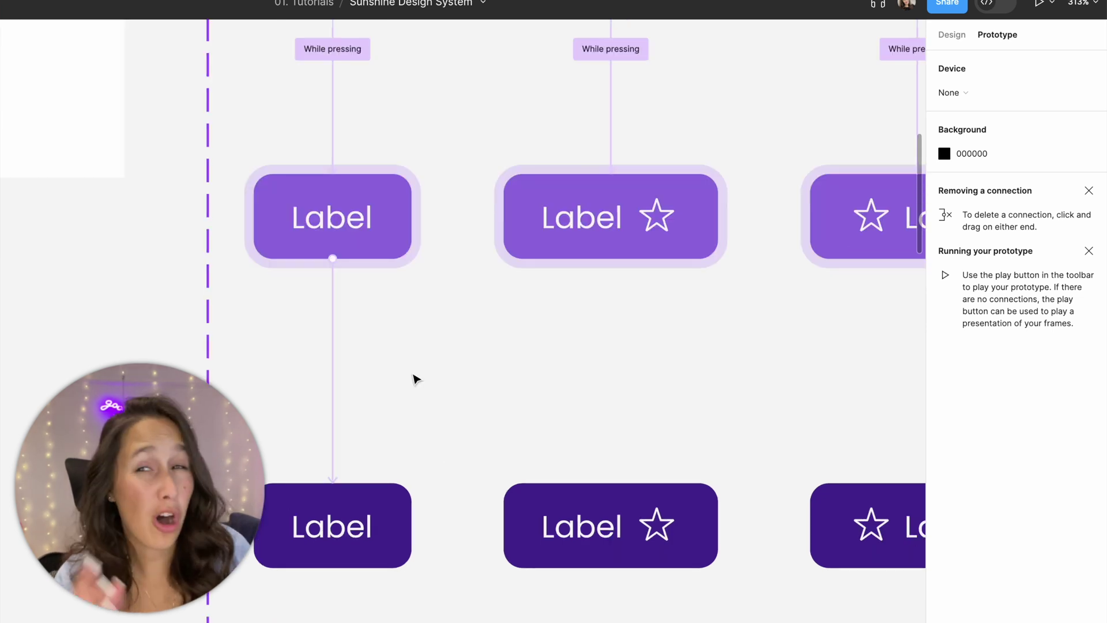
pyautogui.scroll(-10, 416, 379)
pyautogui.moveTo(224, 354); pyautogui.dragTo(751, 304)
pyautogui.moveTo(342, 333); pyautogui.dragTo(917, 345)
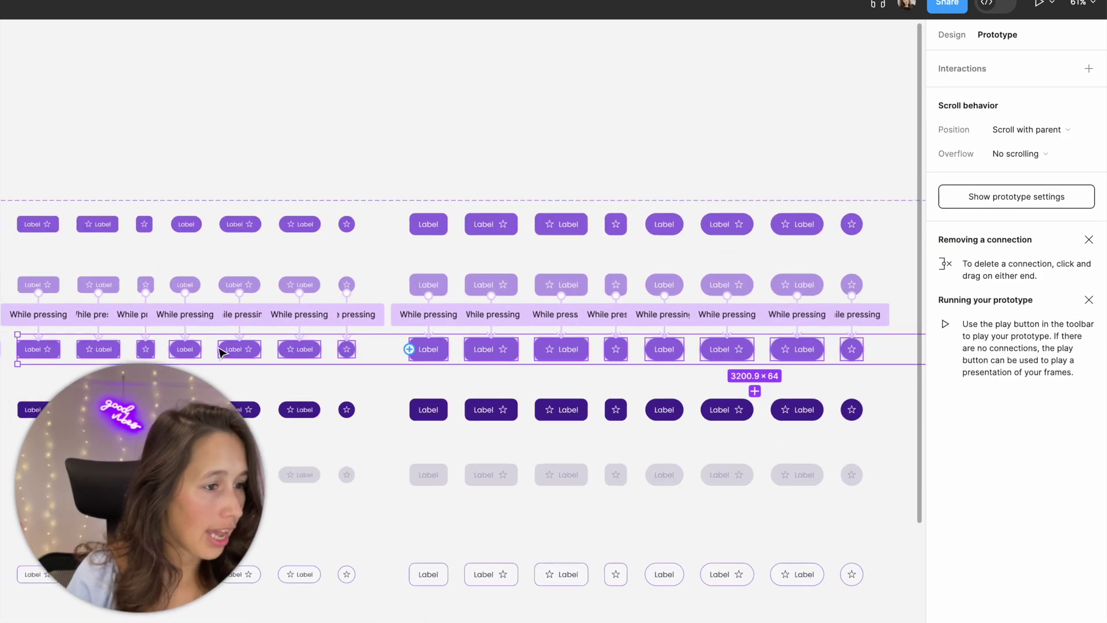
pyautogui.moveTo(217, 348); pyautogui.dragTo(704, 336)
pyautogui.scroll(1, 447, 365)
pyautogui.scroll(2, 521, 378)
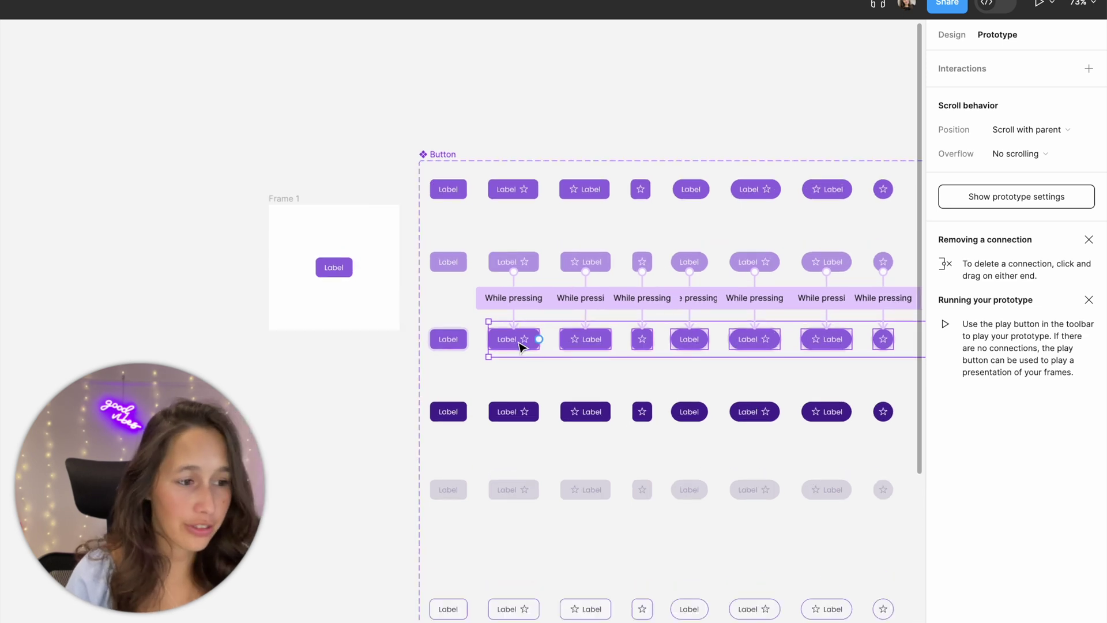
pyautogui.moveTo(519, 350)
pyautogui.moveTo(514, 349); pyautogui.dragTo(516, 410)
pyautogui.click(319, 448)
# - Reroute the On click connections of the largest pill-shaped Focused buttons to the Selected variants directly below them
pyautogui.hscroll(10, 664, 415)
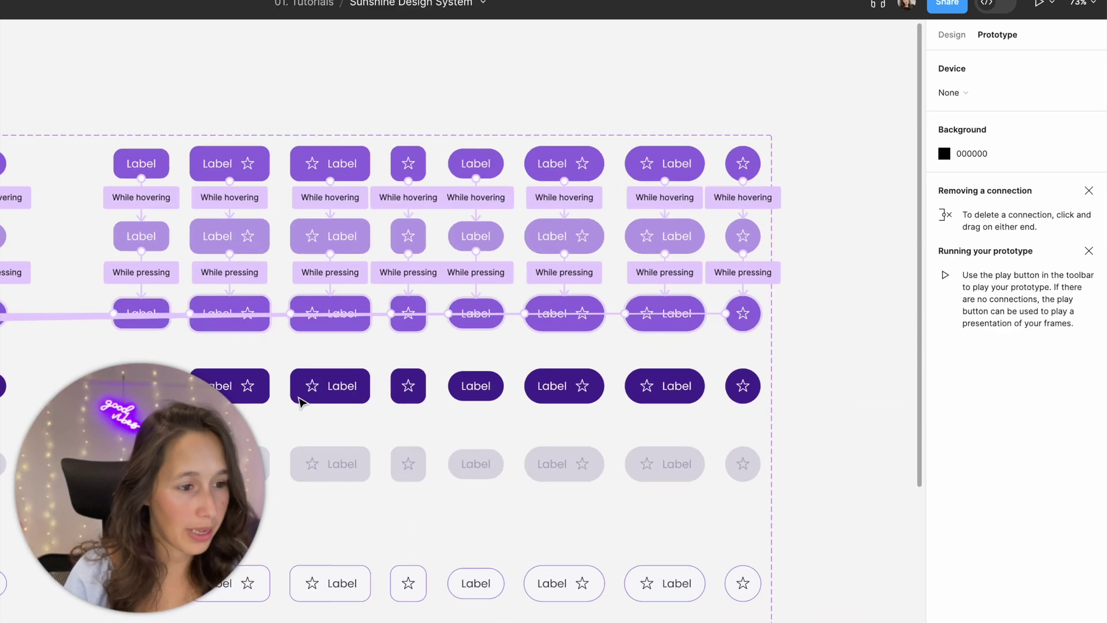
pyautogui.scroll(5, 798, 364)
pyautogui.click(655, 290)
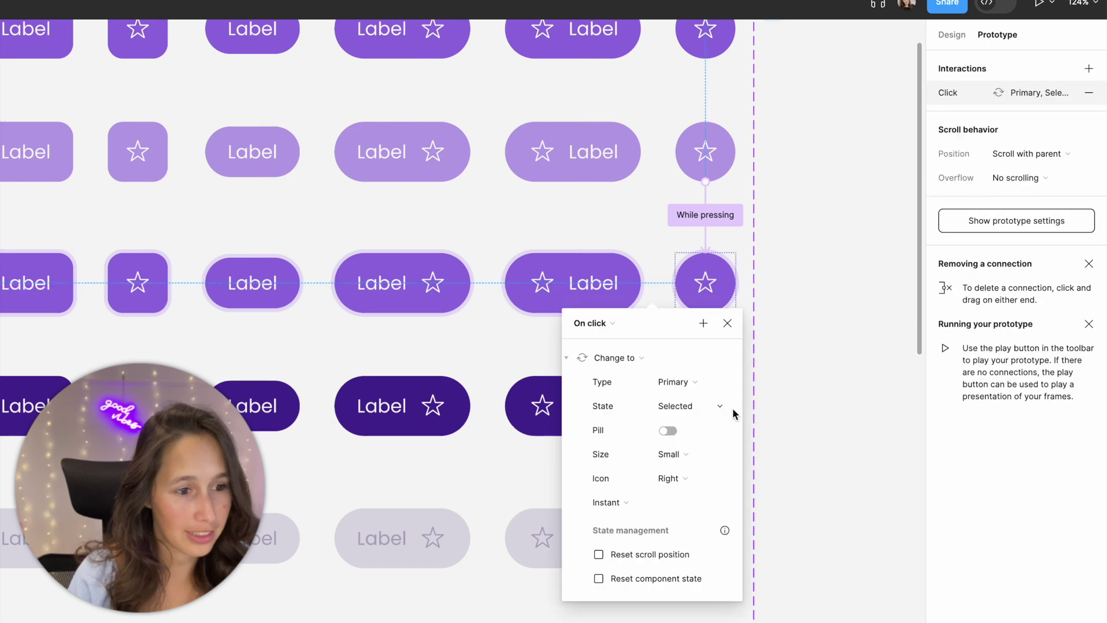
pyautogui.click(843, 383)
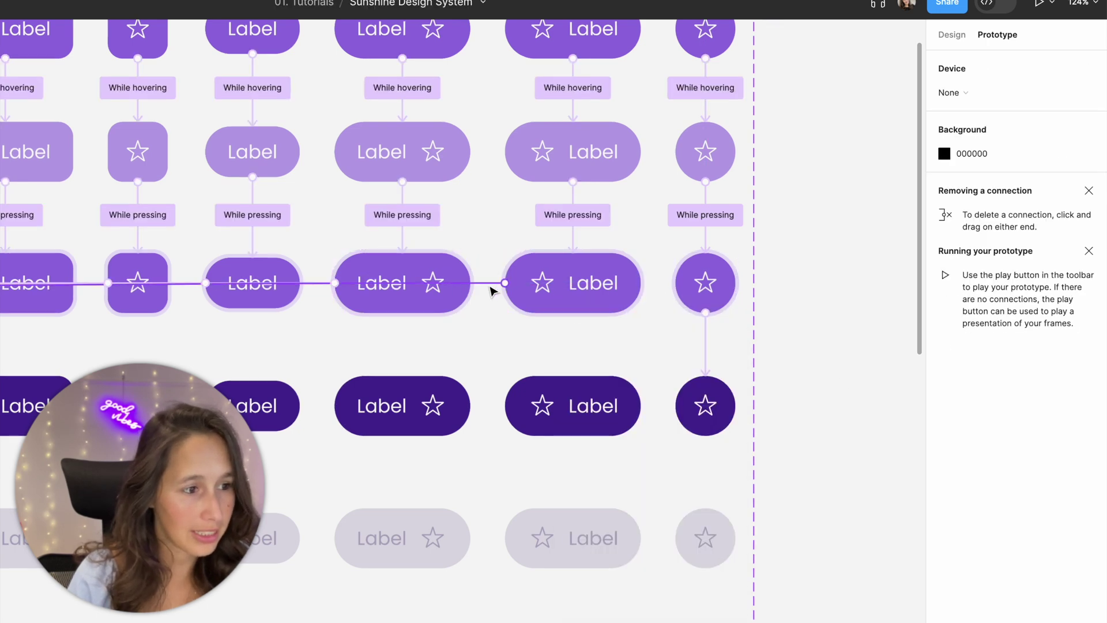
pyautogui.moveTo(490, 284); pyautogui.dragTo(565, 383)
pyautogui.click(268, 349)
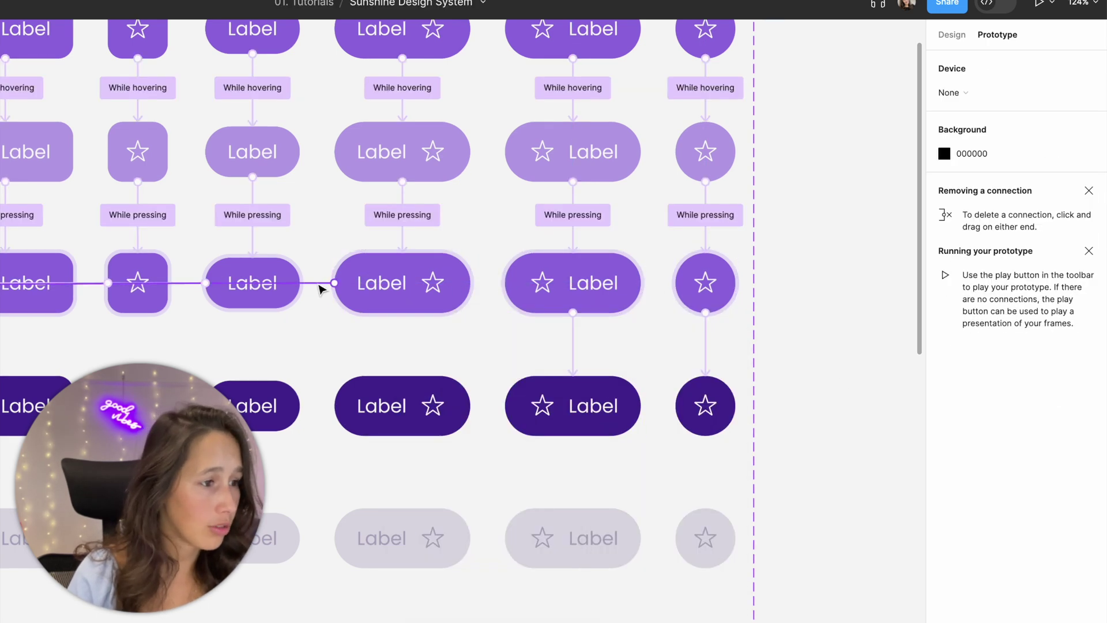
pyautogui.moveTo(334, 282); pyautogui.dragTo(408, 390)
pyautogui.click(481, 340)
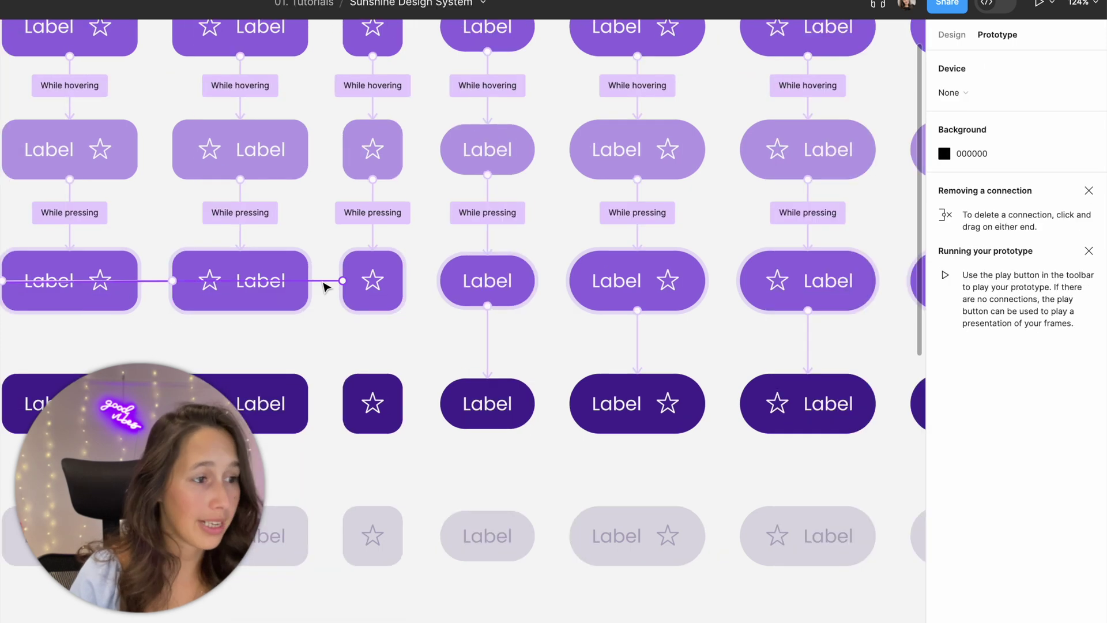
# - Reroute the remaining On click connections, from the square star button onward, to the Selected variant below each Focused Primary button
pyautogui.click(326, 286)
pyautogui.click(421, 372)
pyautogui.hscroll(-4, 634, 252)
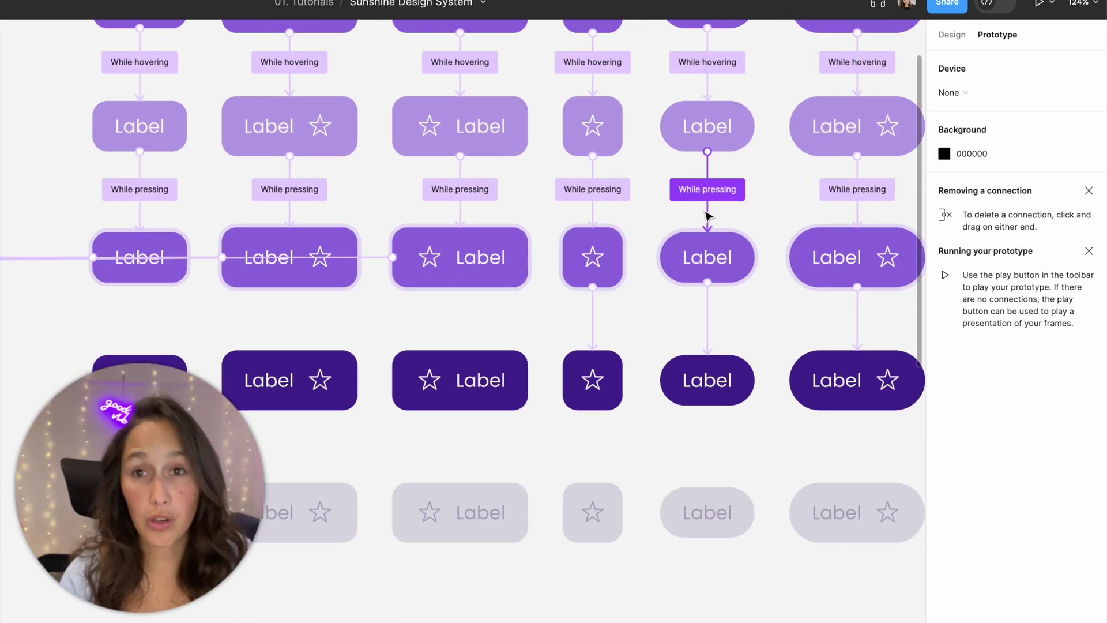
pyautogui.click(381, 258)
pyautogui.click(351, 309)
pyautogui.moveTo(209, 265); pyautogui.dragTo(222, 302)
pyautogui.click(209, 258)
pyautogui.click(369, 340)
pyautogui.hscroll(-7, 613, 322)
pyautogui.moveTo(492, 257); pyautogui.dragTo(583, 354)
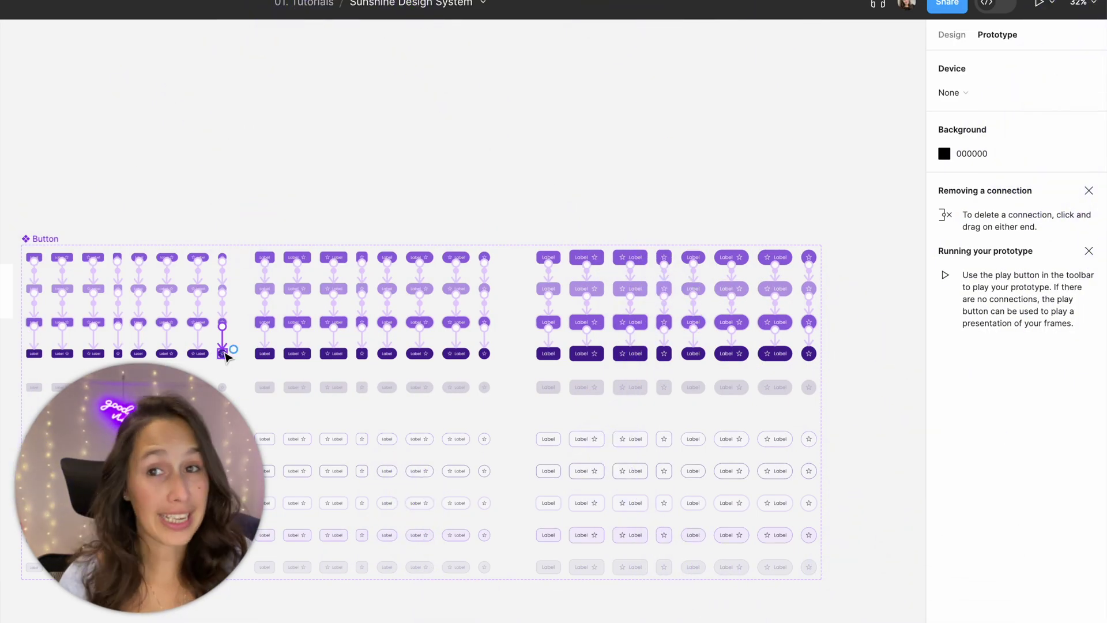
# - Reopen the inline preview of Frame 1 and test the button's pressing and On click interactions
pyautogui.hscroll(-8, 224, 355)
pyautogui.scroll(8, 375, 304)
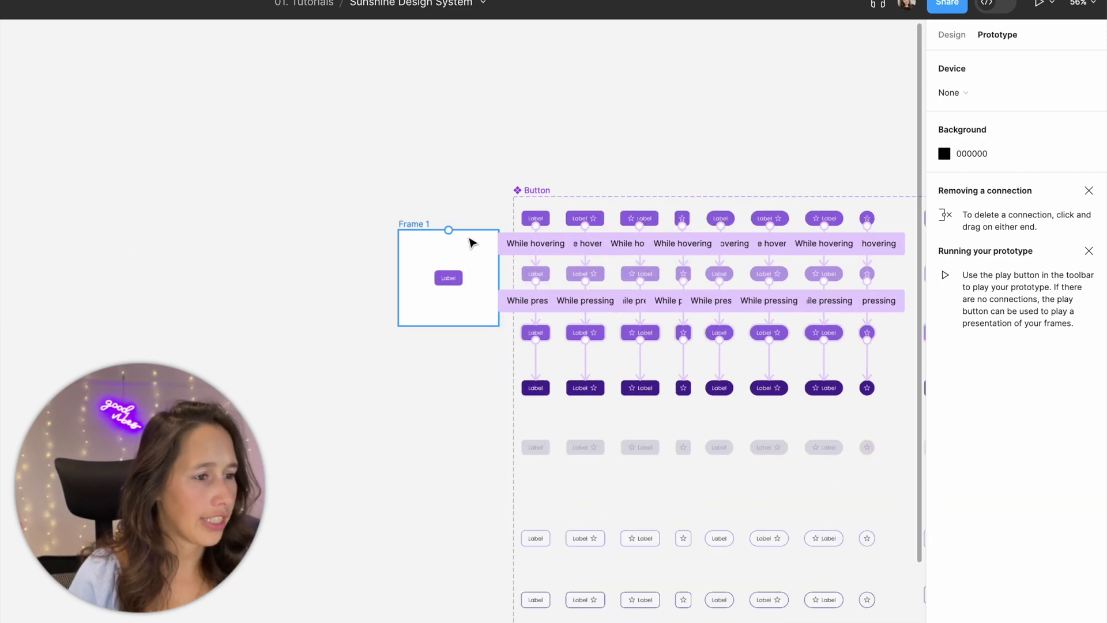
pyautogui.click(373, 222)
pyautogui.scroll(2, 428, 254)
pyautogui.scroll(5, 431, 265)
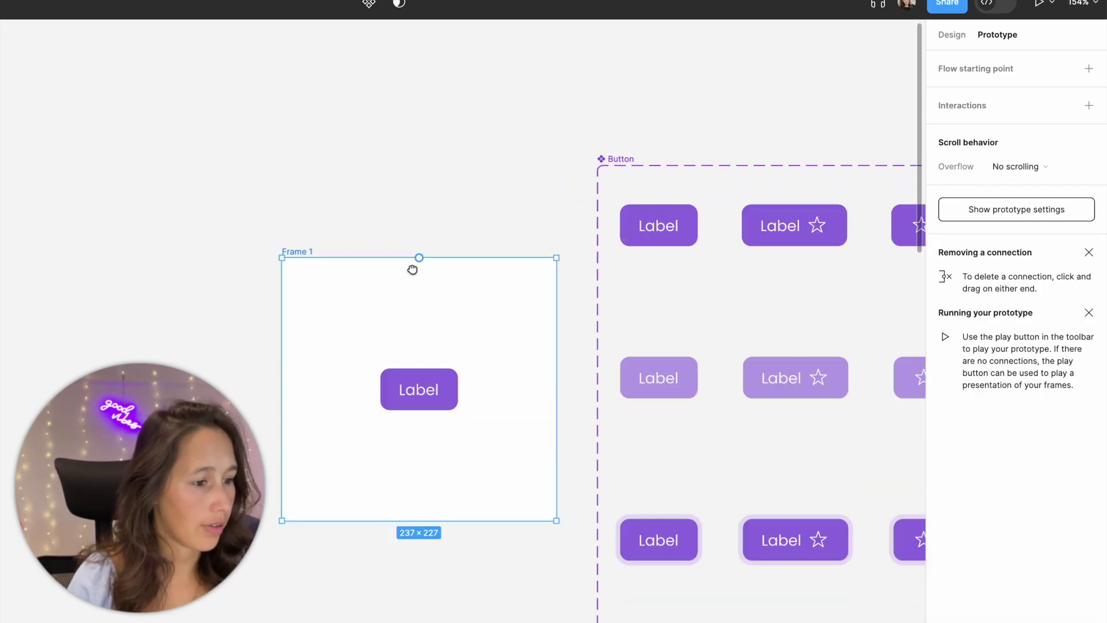
pyautogui.hotkey('shift', 'space')
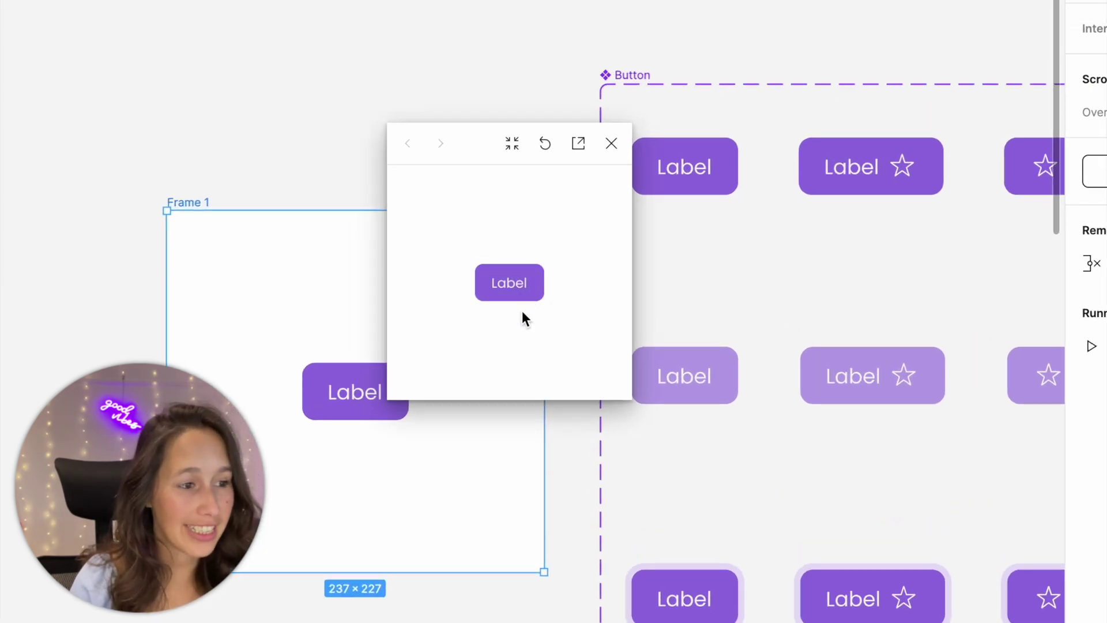
pyautogui.click(526, 297)
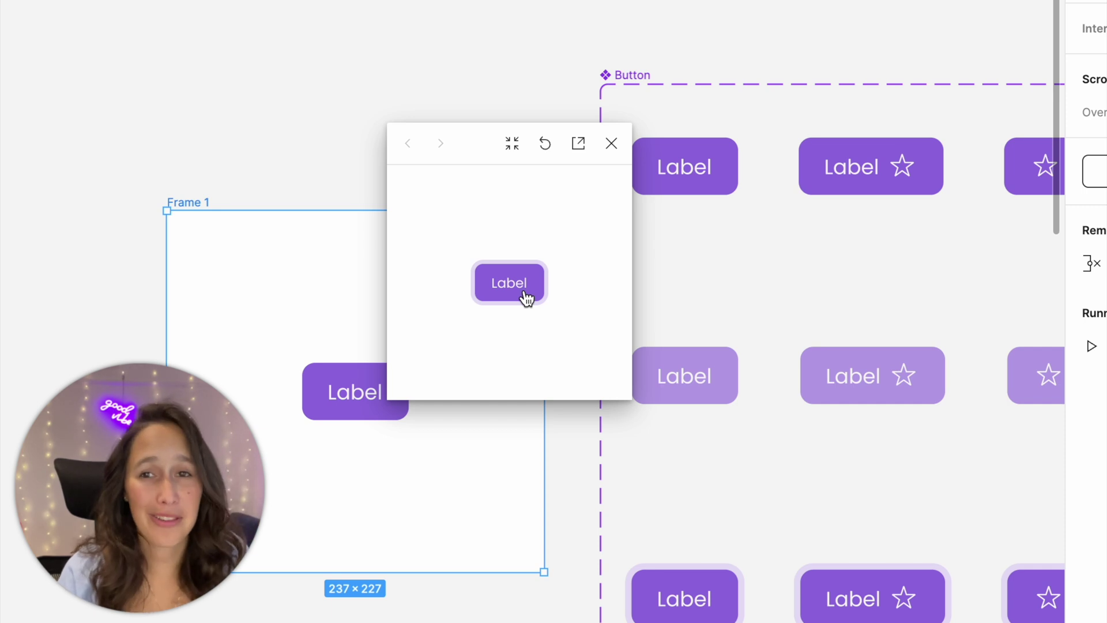
pyautogui.click(522, 288)
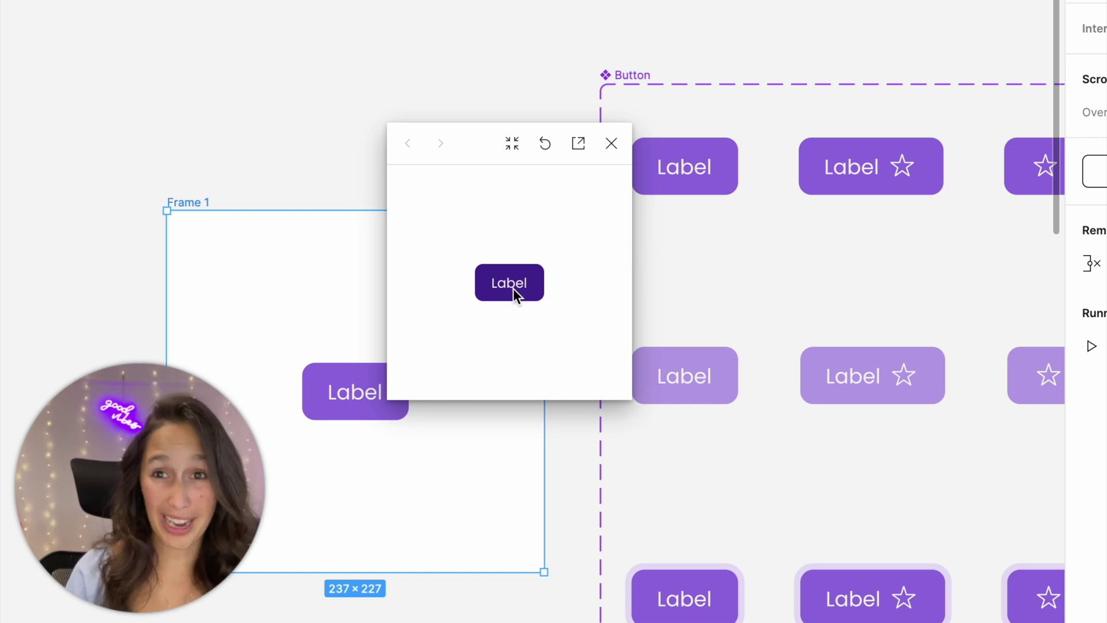
# - Connect the first small Selected Primary button without icon back to its Default variant with an On click Change to interaction
pyautogui.click(613, 144)
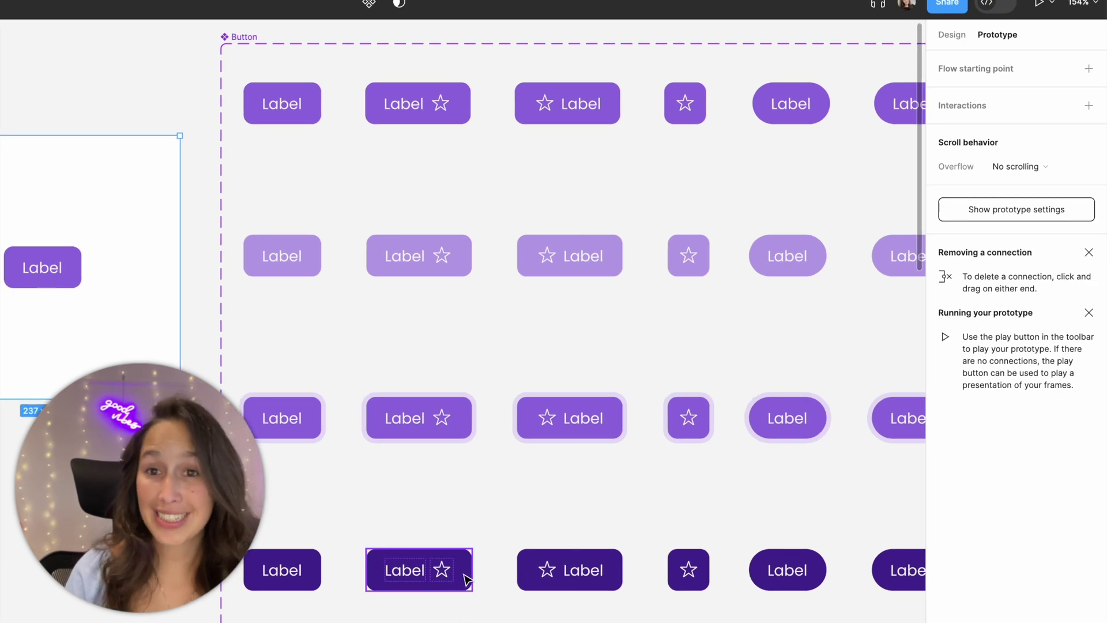
pyautogui.click(466, 580)
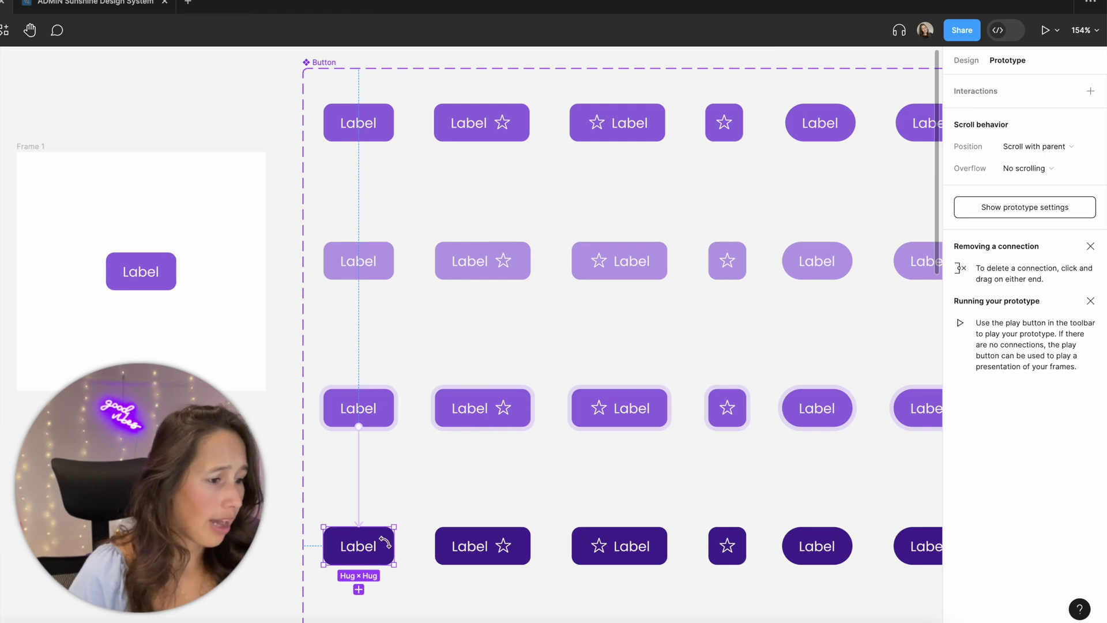
pyautogui.moveTo(394, 546); pyautogui.dragTo(382, 185)
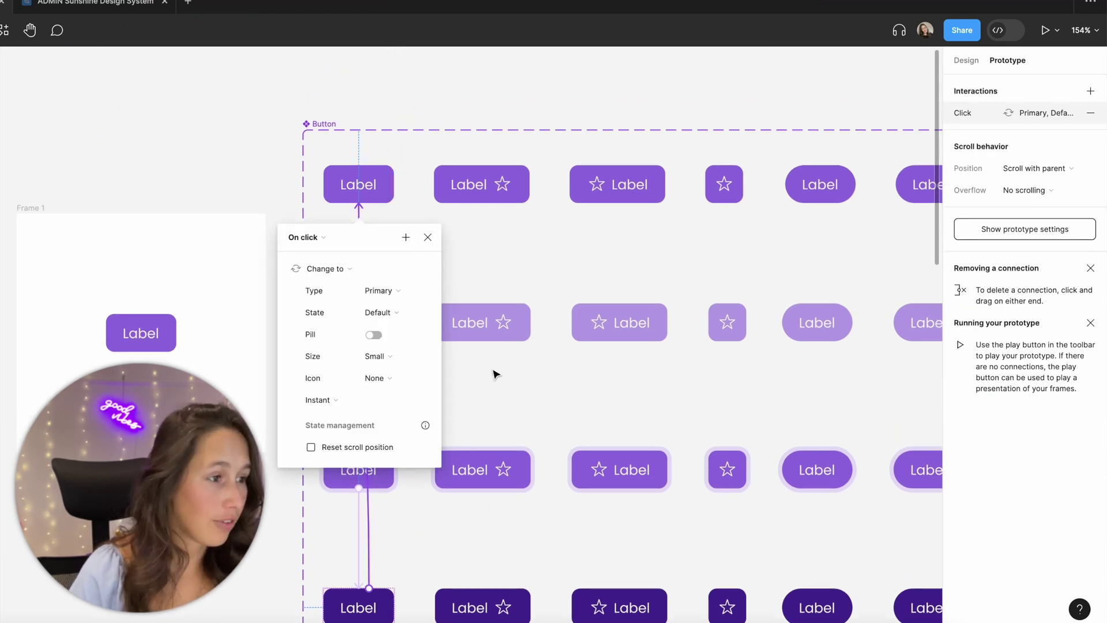
pyautogui.click(427, 236)
# - Preview Frame 1 inline and test switching its button between Default and Selected by clicking
pyautogui.click(44, 200)
pyautogui.click(35, 208)
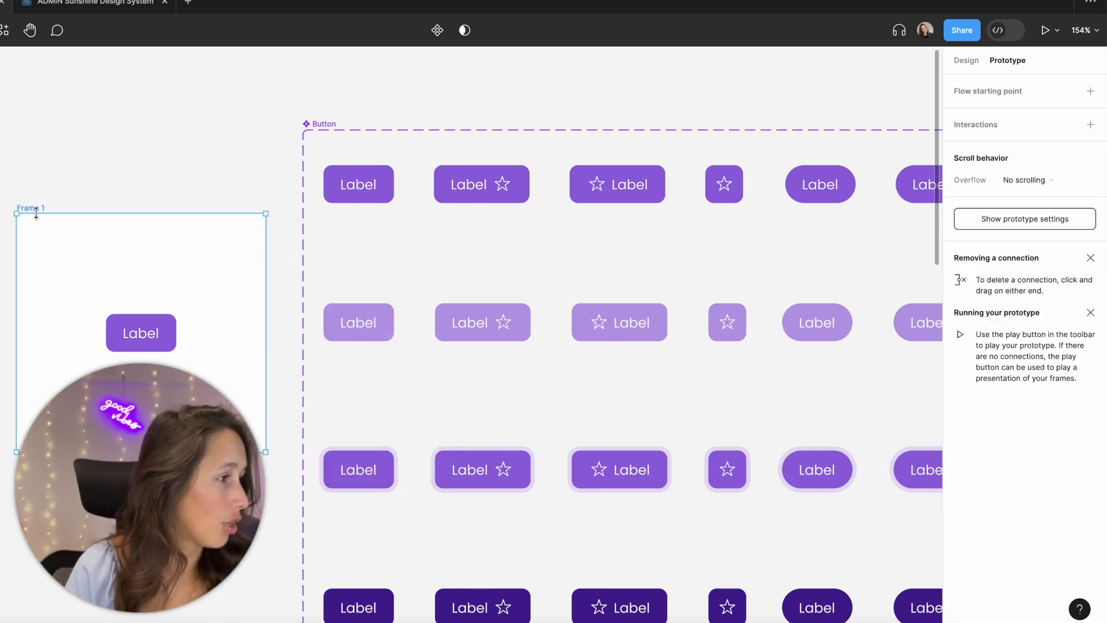
pyautogui.hotkey('shift', 'space')
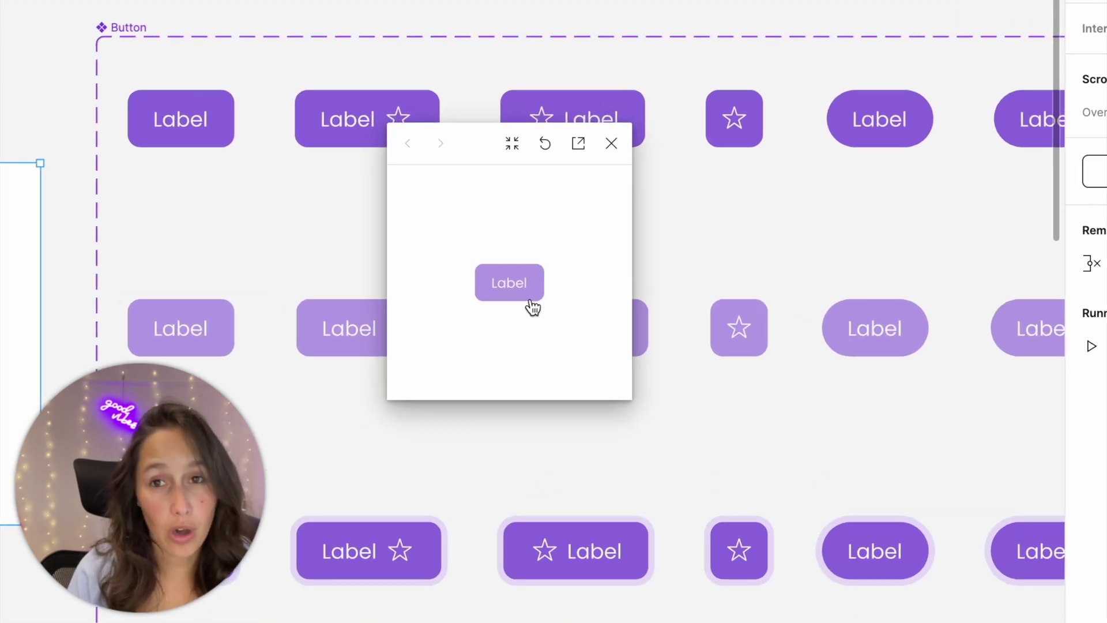
pyautogui.click(533, 307)
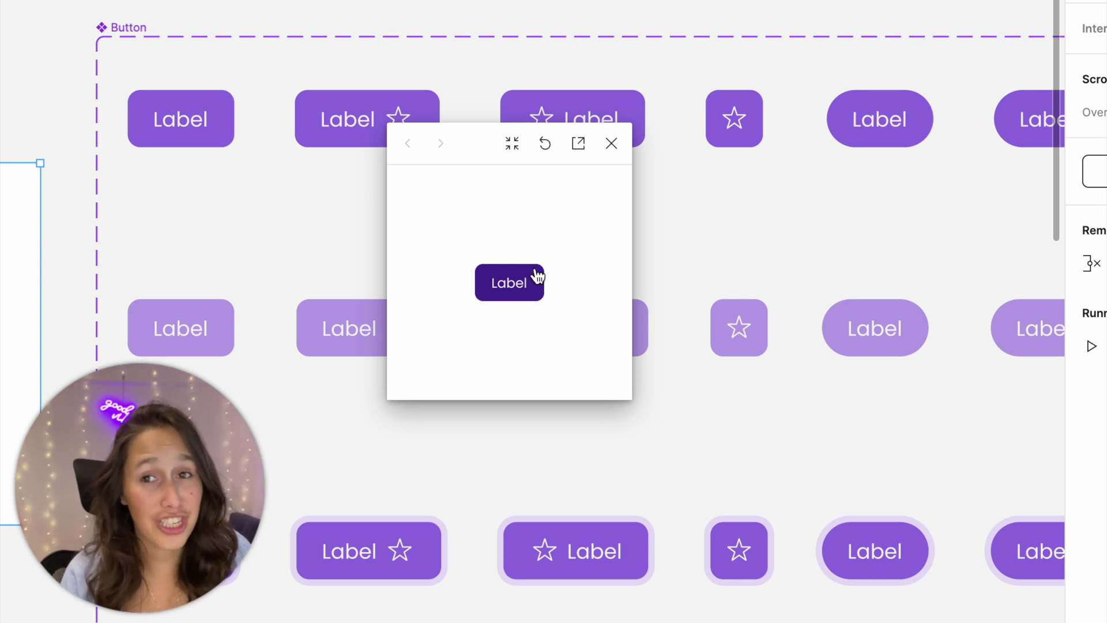
pyautogui.click(537, 278)
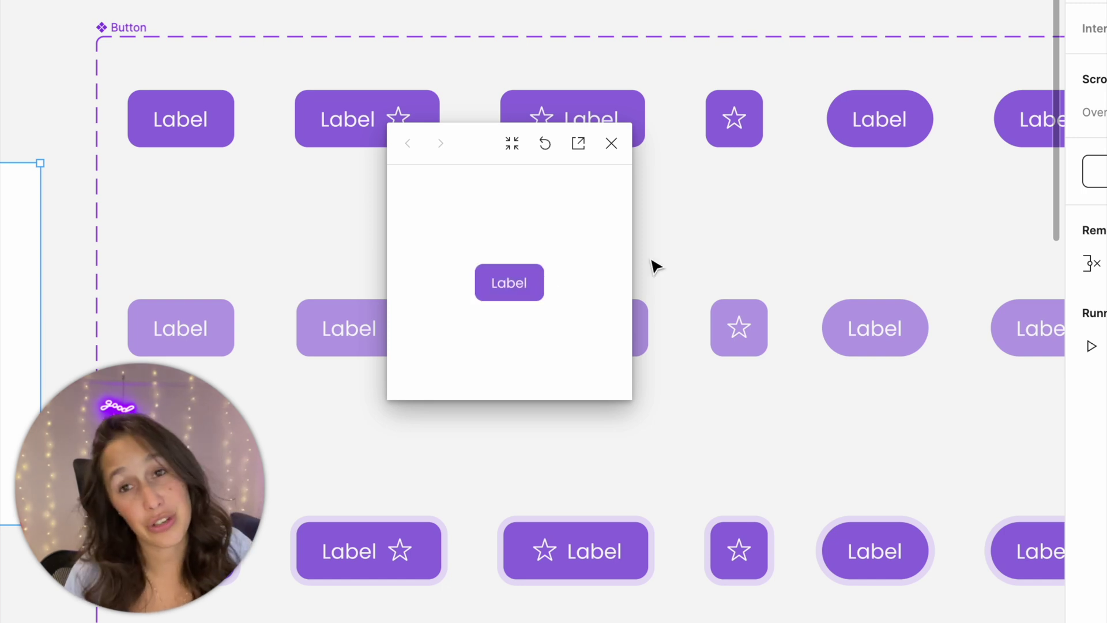
pyautogui.click(612, 143)
# - Turn on Pill and set Icon to Left for the button instance in Frame 1
pyautogui.scroll(-5, 566, 151)
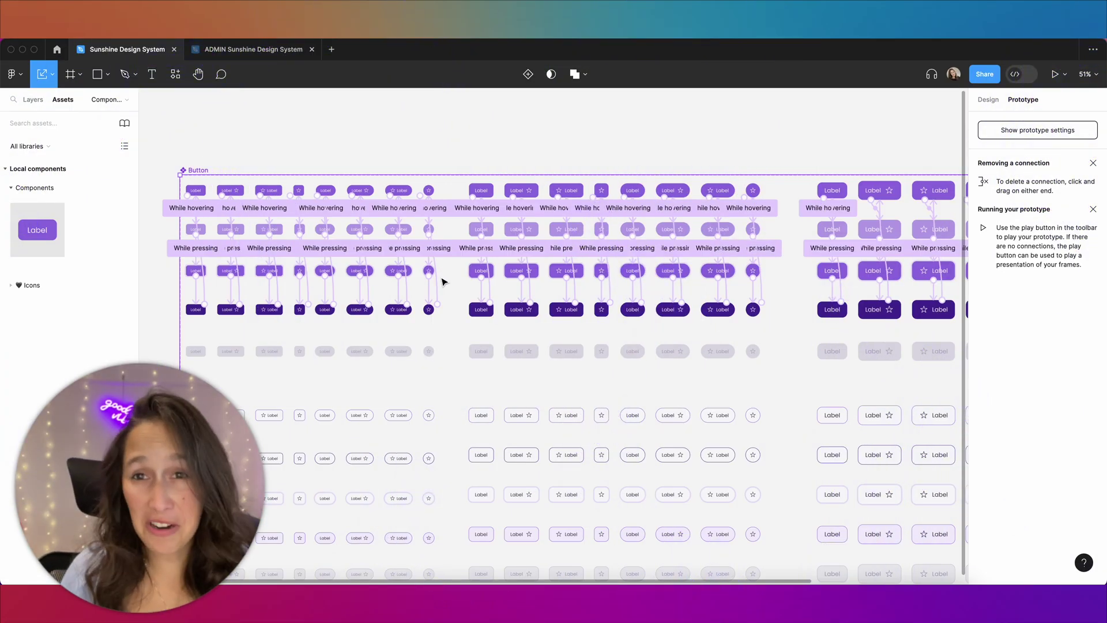
pyautogui.hscroll(-8, 363, 243)
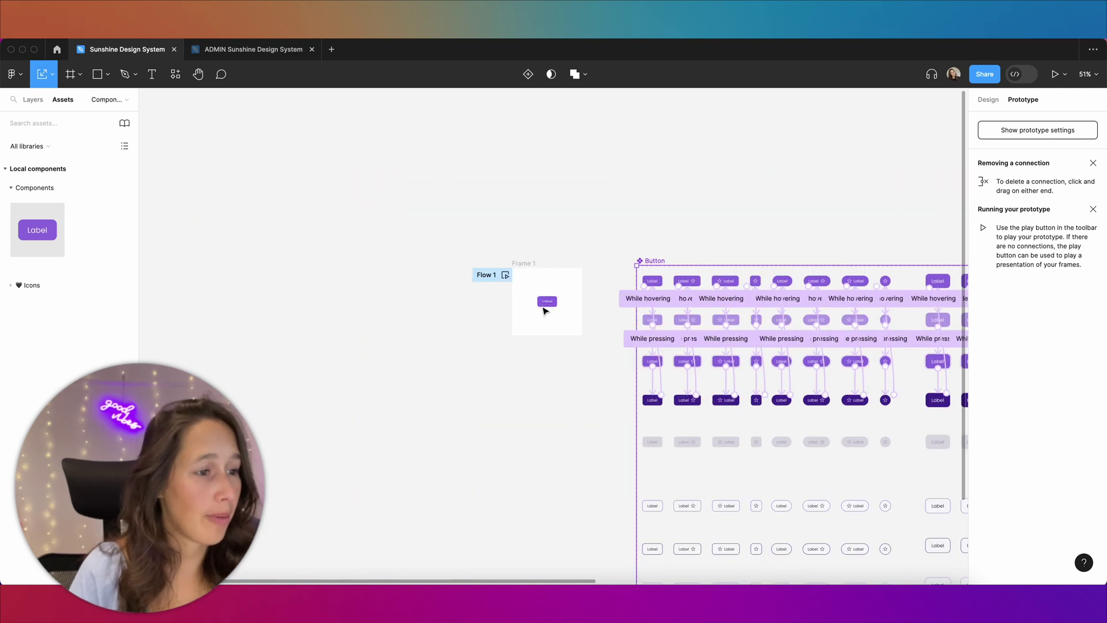
pyautogui.scroll(5, 544, 308)
pyautogui.click(513, 292)
pyautogui.click(988, 101)
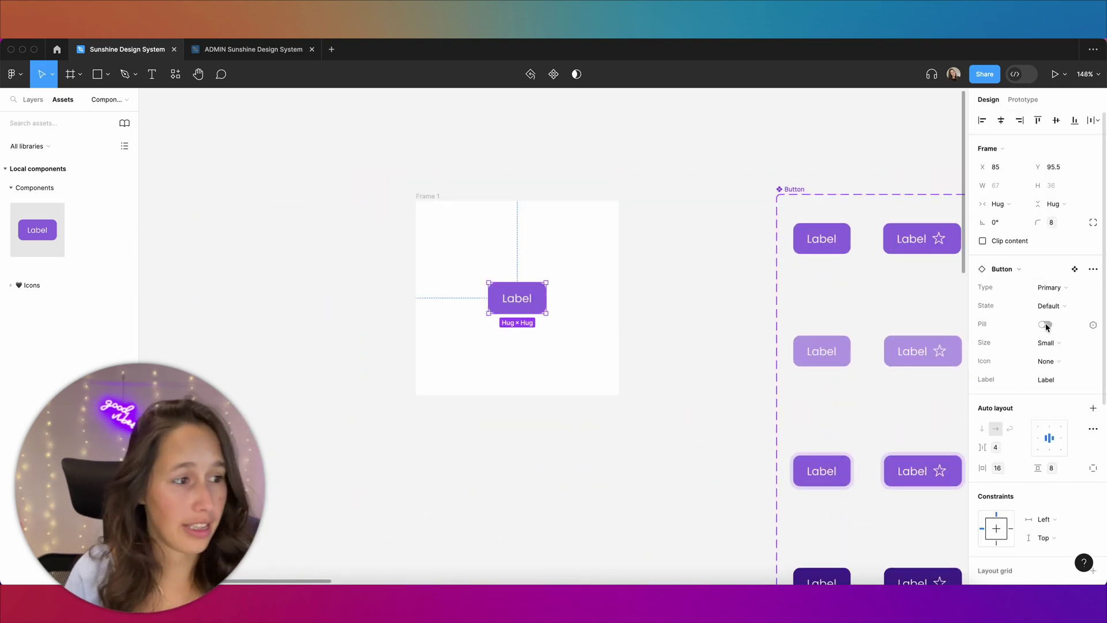
pyautogui.click(1045, 325)
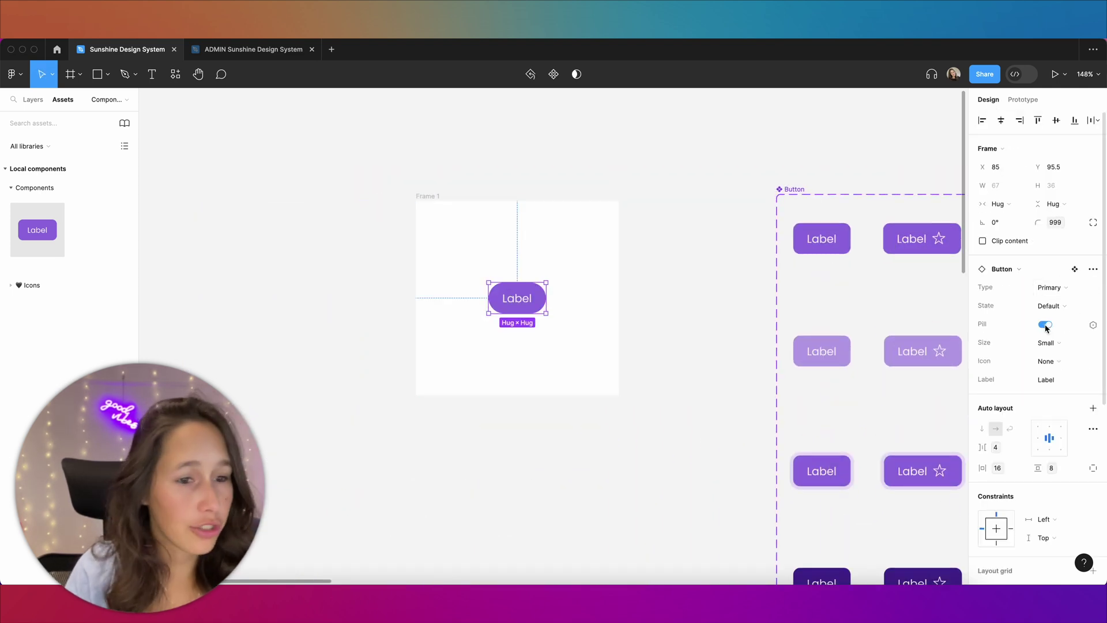
pyautogui.click(1053, 361)
pyautogui.click(1050, 358)
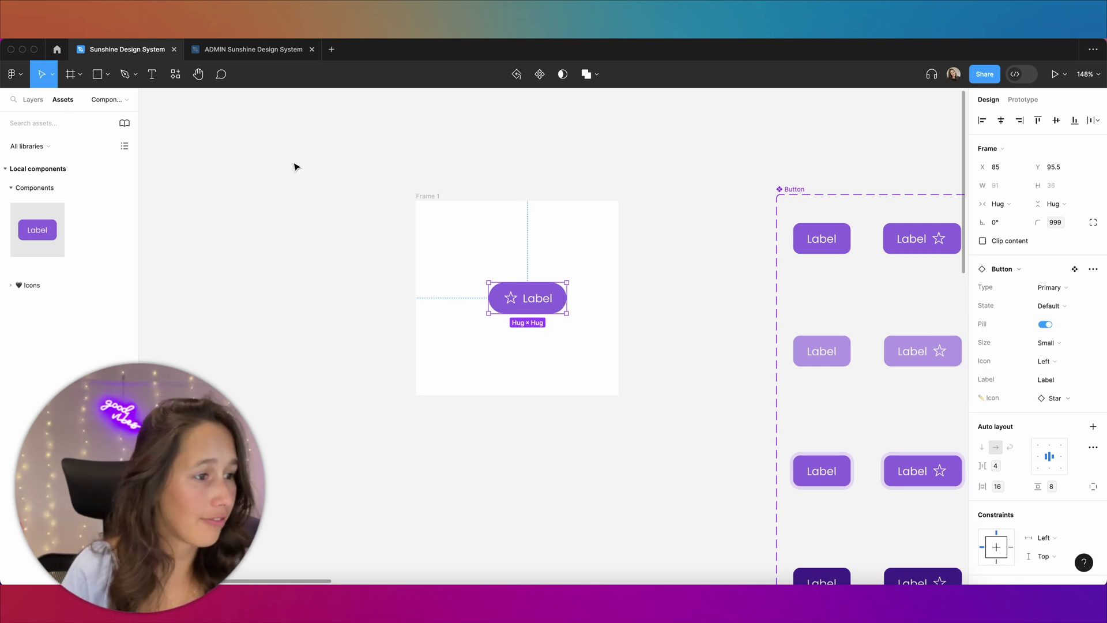
# - Preview Frame 1 inline and test the interactions of the pill-shaped star button
pyautogui.click(433, 198)
pyautogui.hotkey('shift', 'space')
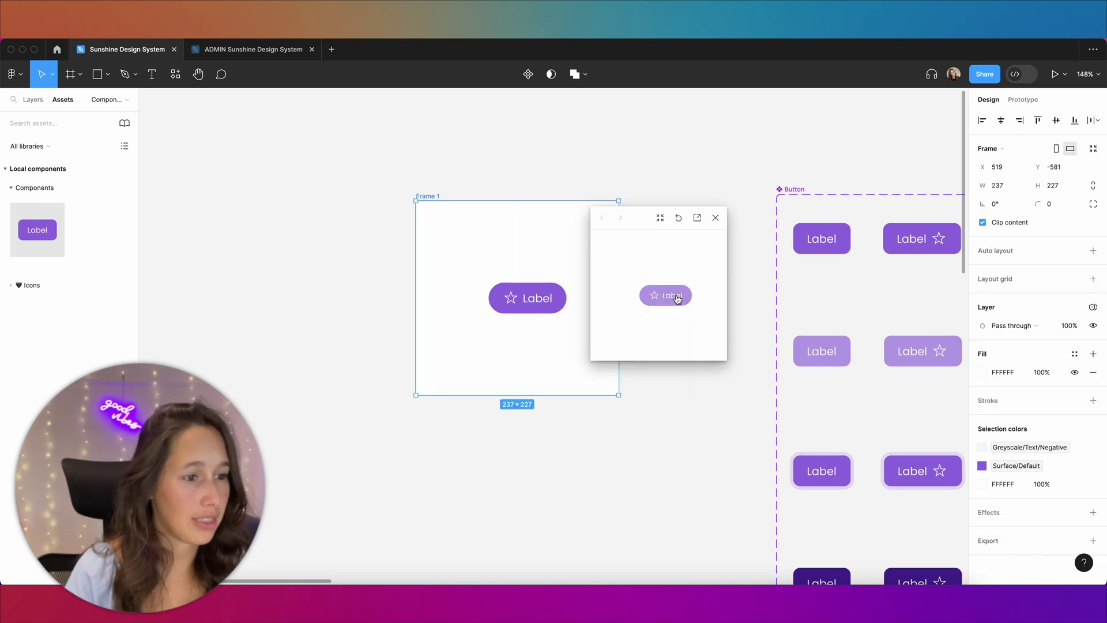
pyautogui.click(675, 294)
pyautogui.click(675, 296)
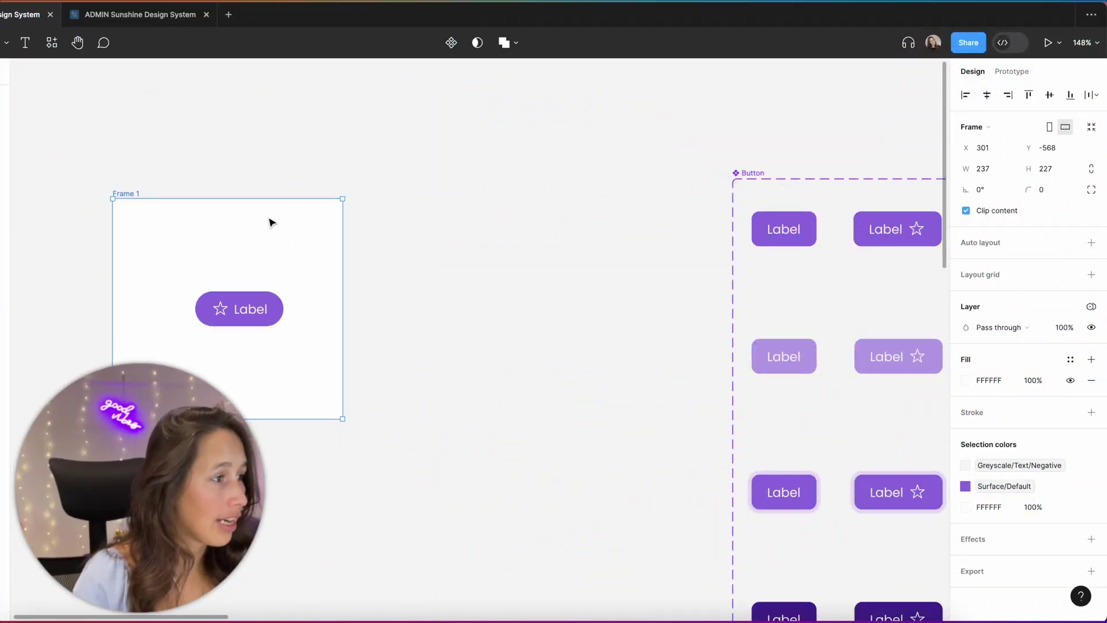
pyautogui.click(440, 225)
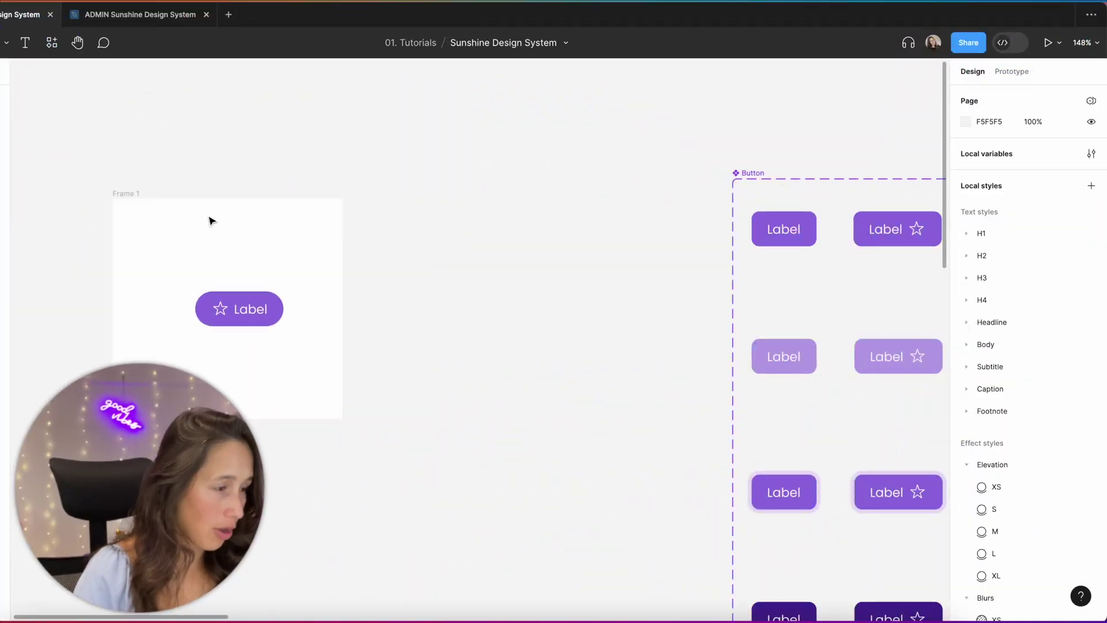
# - Duplicate Frame 1 beside the original and delete the button from the copy
pyautogui.click(107, 192)
pyautogui.moveTo(129, 218); pyautogui.dragTo(409, 248)
pyautogui.click(475, 295)
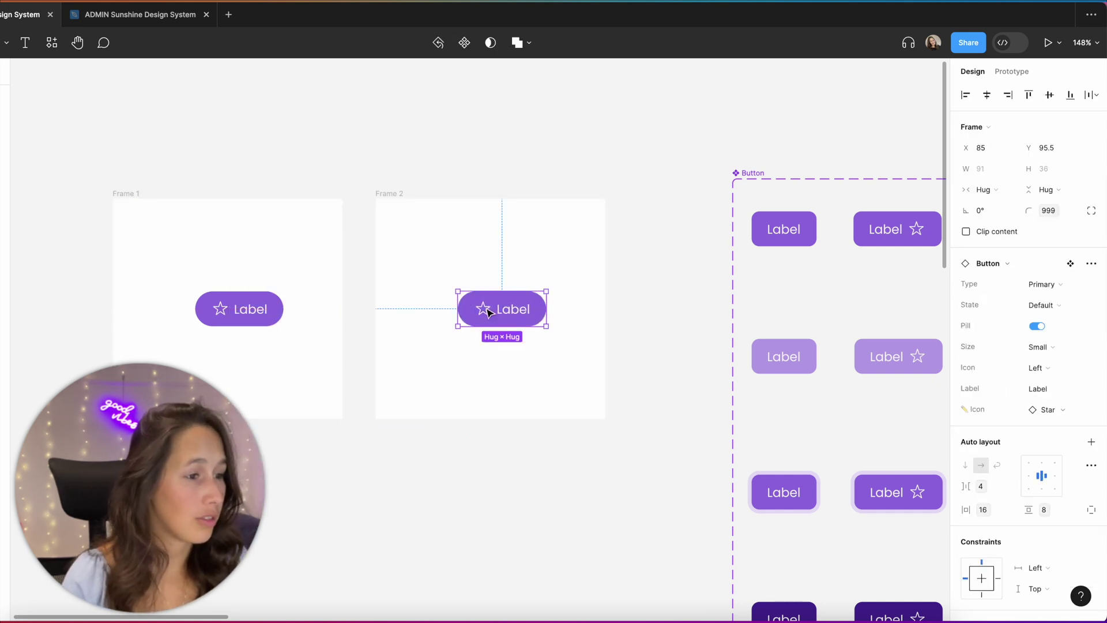
pyautogui.press('Delete')
# - Add the text "Hello!" in the upper middle of Frame 2
pyautogui.click(473, 296)
pyautogui.press('t')
pyautogui.click(472, 266)
pyautogui.write('Hello!')
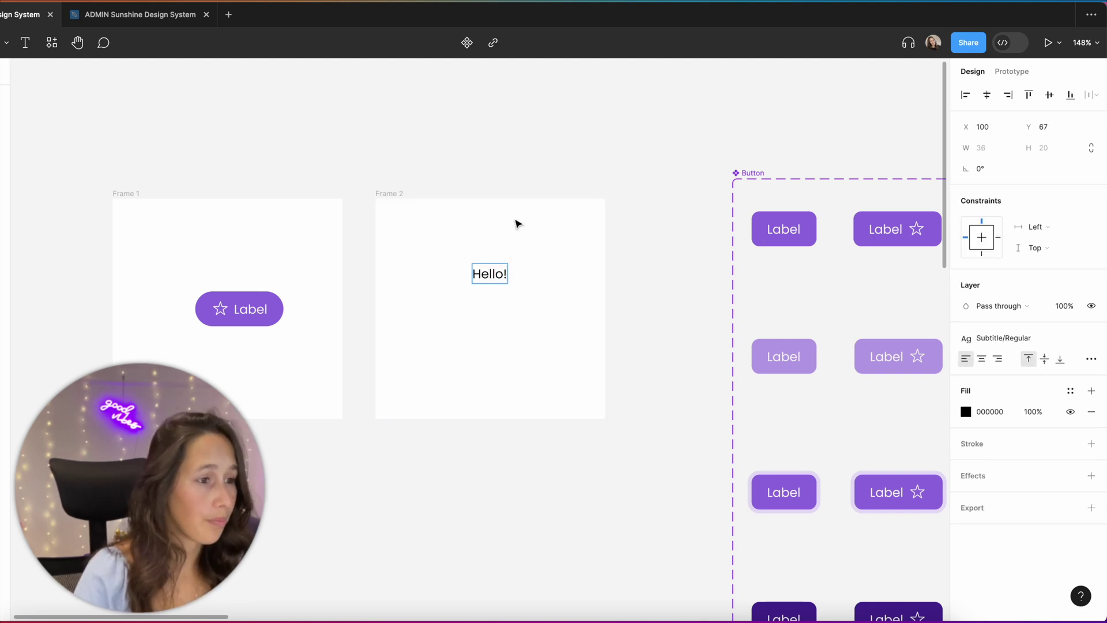
pyautogui.press('Escape')
# - Copy the star button from Frame 1 to below the text in Frame 2 and label it "Back"
pyautogui.moveTo(235, 314); pyautogui.dragTo(509, 364)
pyautogui.doubleClick(506, 361)
pyautogui.click(576, 313)
pyautogui.click(505, 360)
pyautogui.click(1051, 392)
pyautogui.write('Back')
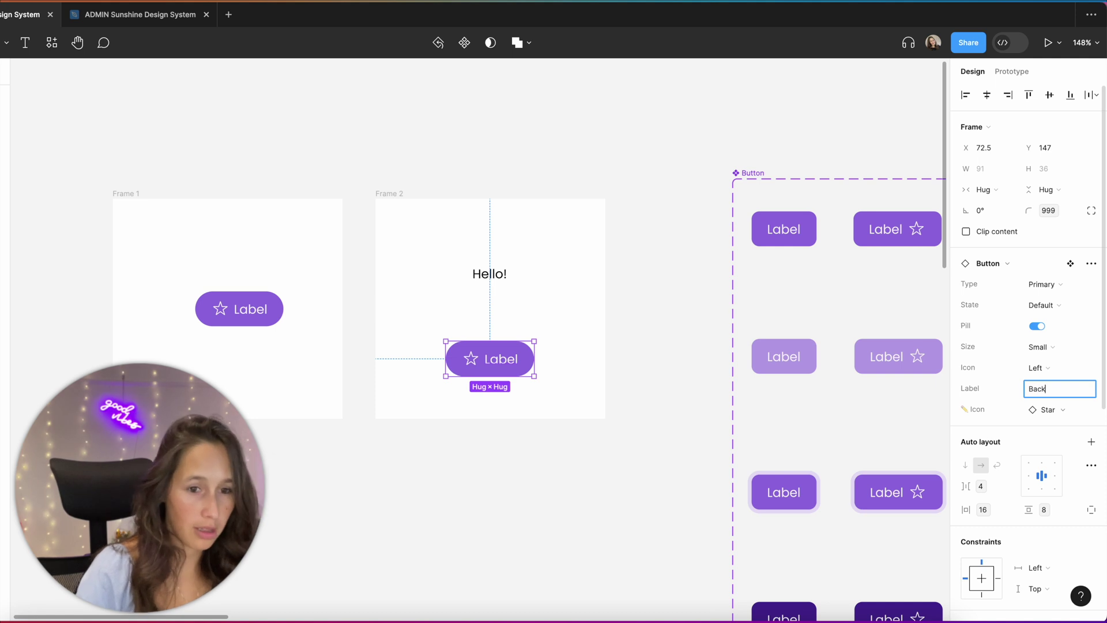
pyautogui.press('Return')
# - Change the label of Frame 1's button to "Hello" and recenter the button horizontally, slightly higher in the frame
pyautogui.click(247, 312)
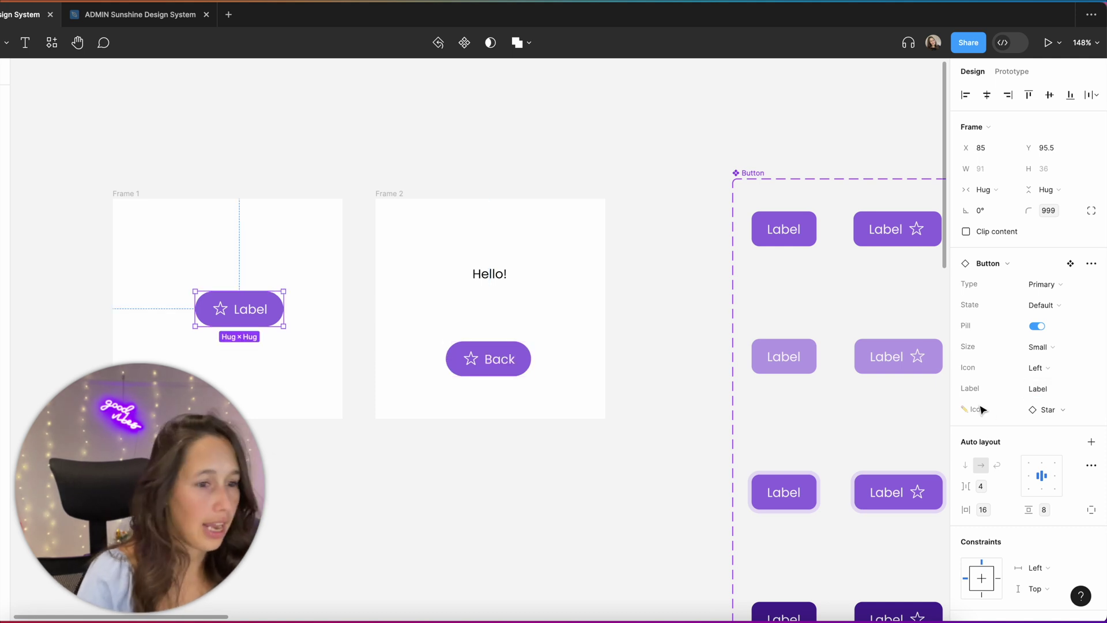
pyautogui.click(1066, 397)
pyautogui.write('Hello')
pyautogui.press('Return')
pyautogui.moveTo(248, 306); pyautogui.dragTo(238, 292)
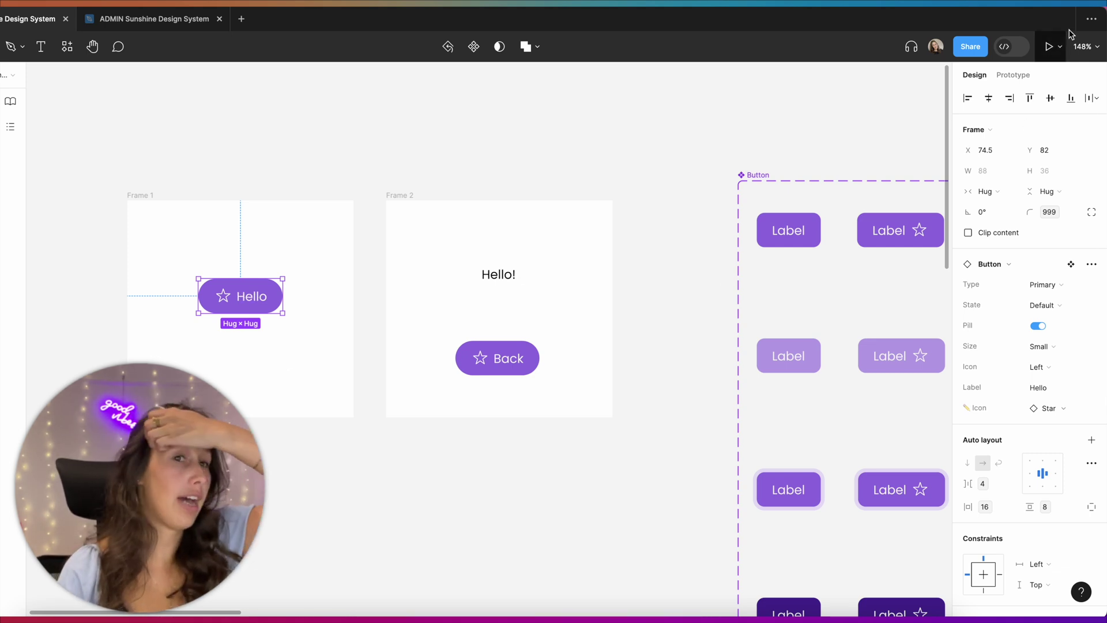
# - Add an On click interaction to the Hello button that navigates to Frame 2
pyautogui.click(1006, 74)
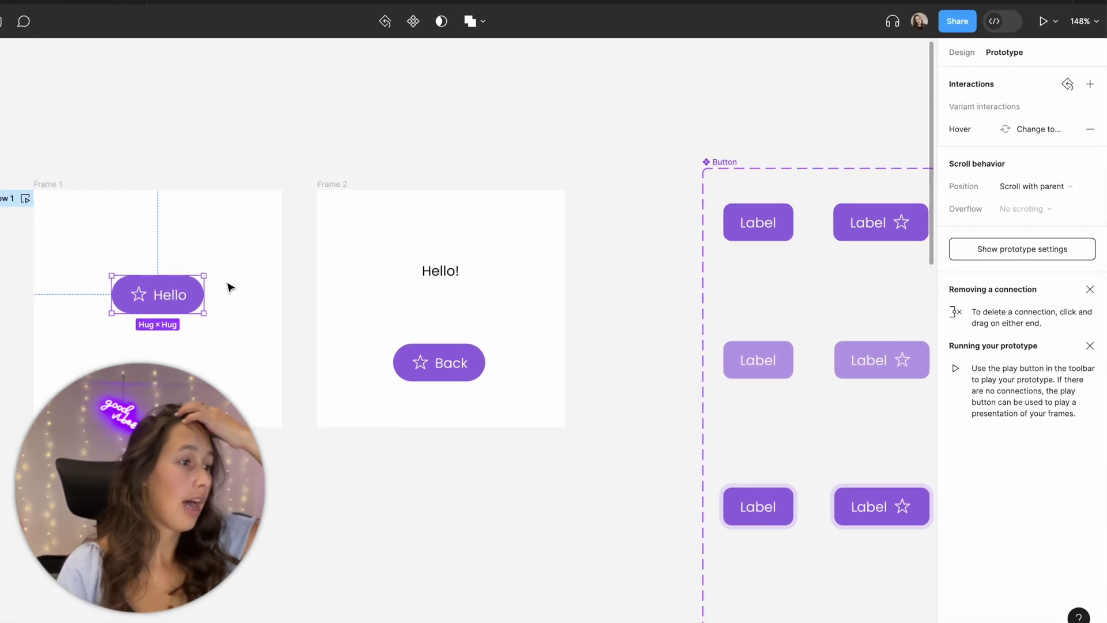
pyautogui.click(1089, 84)
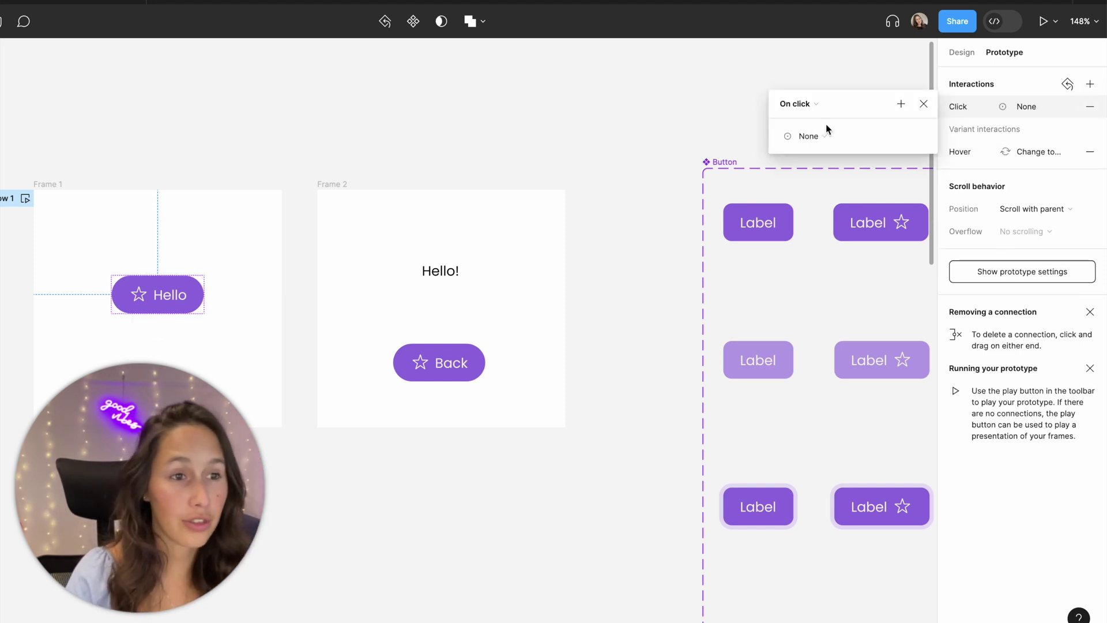
pyautogui.click(808, 133)
pyautogui.click(813, 165)
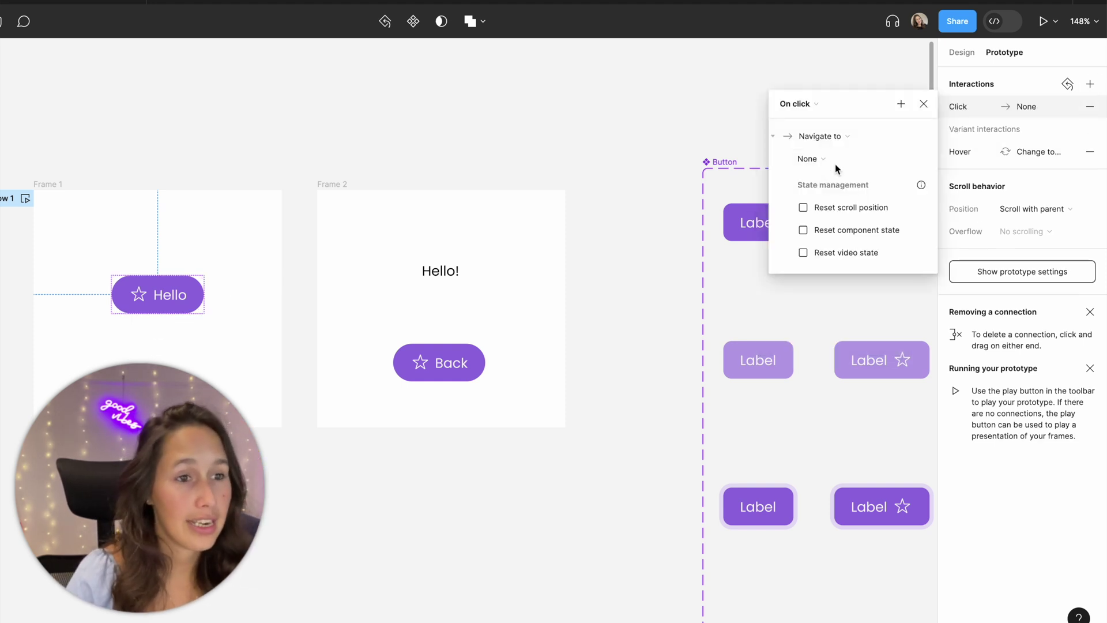
pyautogui.click(836, 161)
pyautogui.click(838, 166)
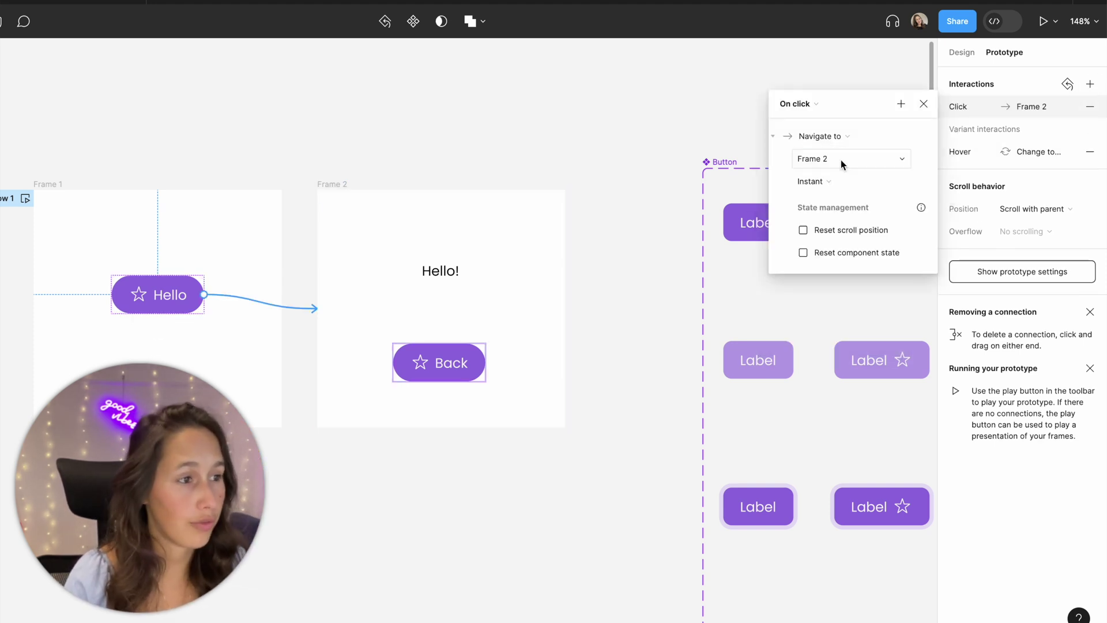
# - Add an On click interaction to the Back button that navigates to Frame 1
pyautogui.click(423, 379)
pyautogui.click(1090, 84)
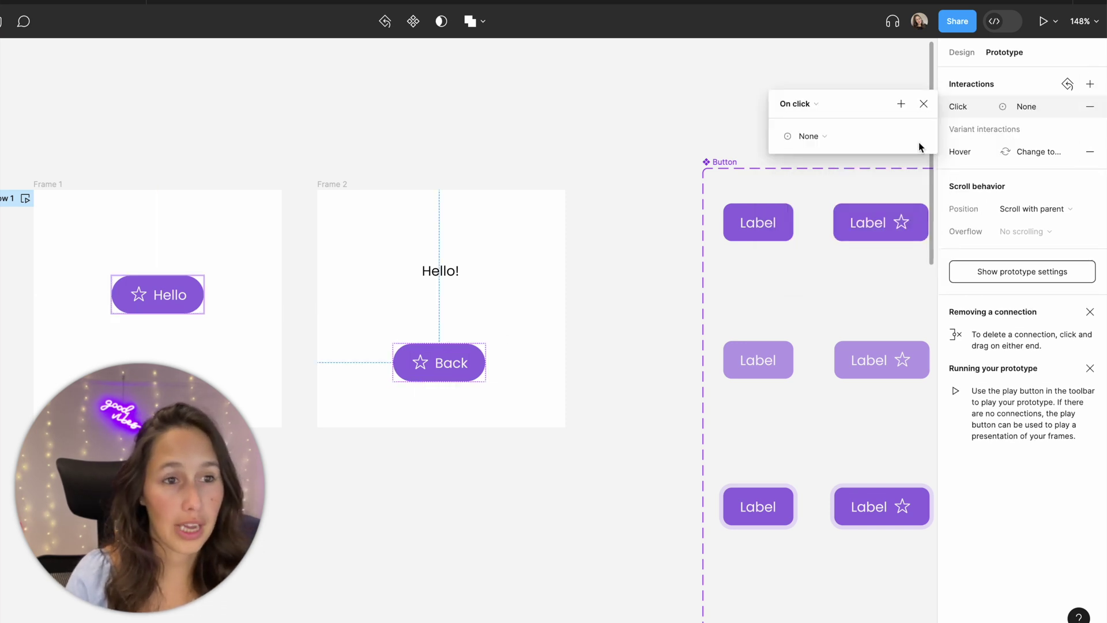
pyautogui.click(844, 139)
pyautogui.click(846, 160)
pyautogui.click(846, 158)
pyautogui.click(846, 160)
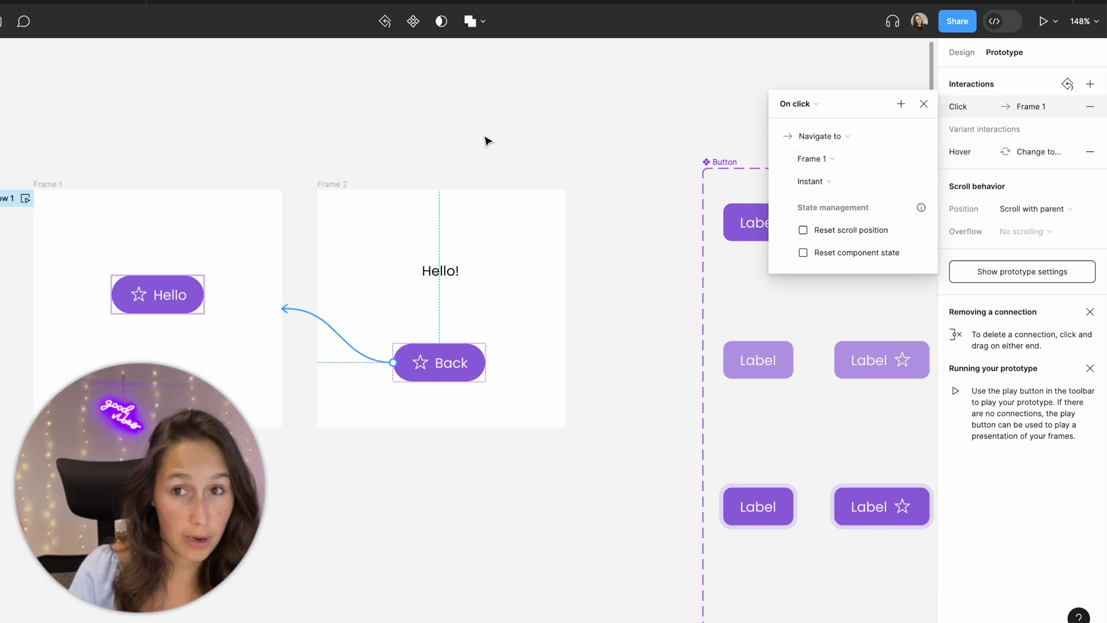
pyautogui.click(487, 141)
# - Preview Flow 1 inline and test navigating between the frames with the Hello and Back buttons
pyautogui.click(62, 184)
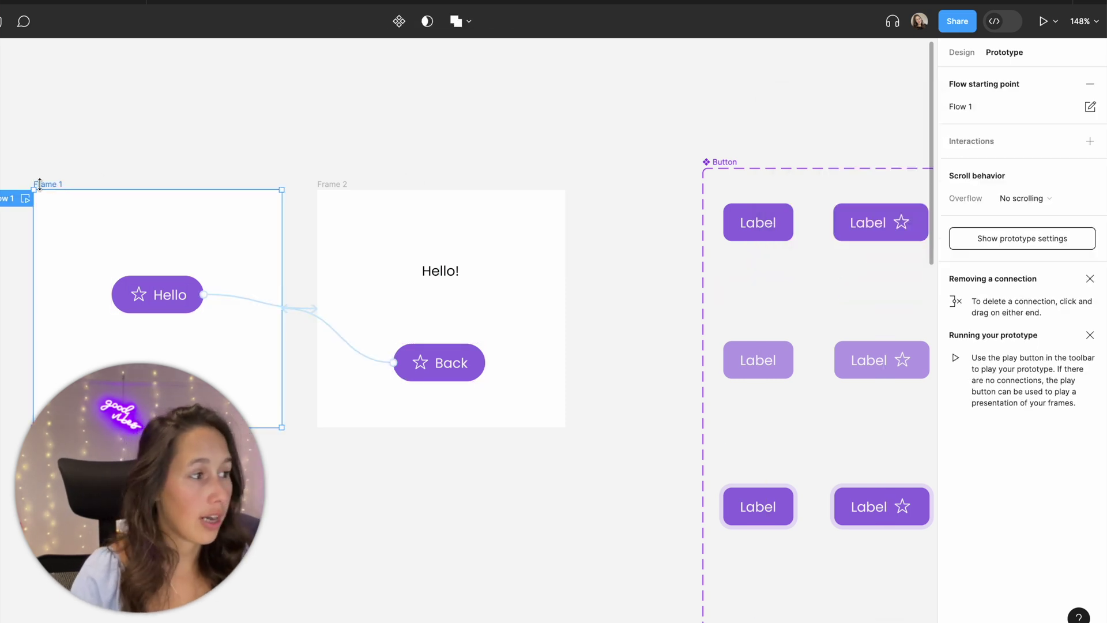
pyautogui.click(26, 198)
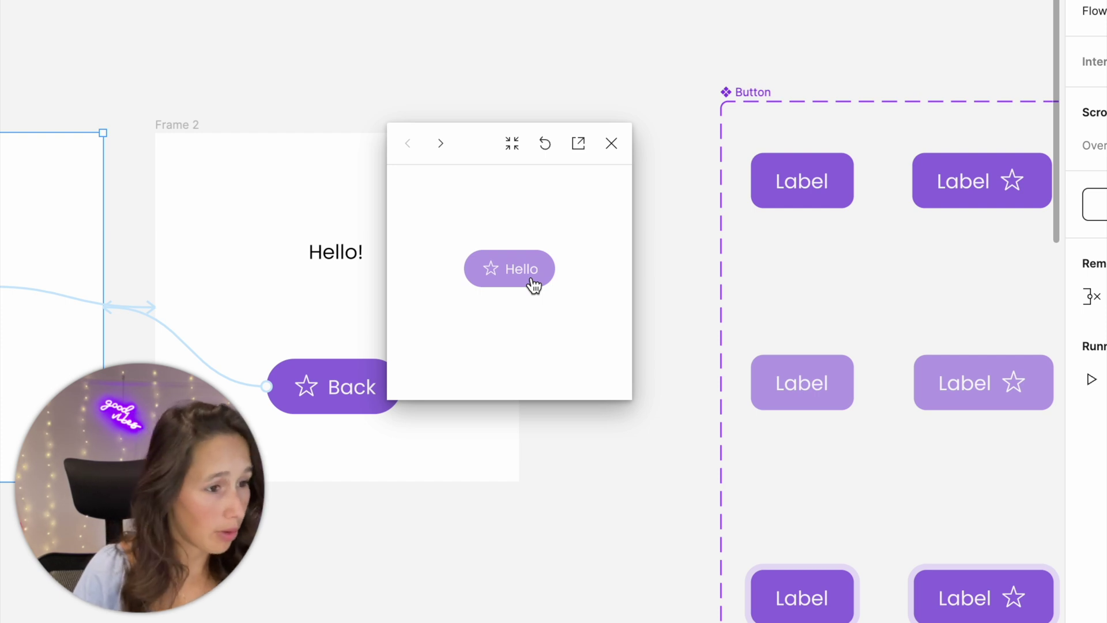
pyautogui.click(534, 285)
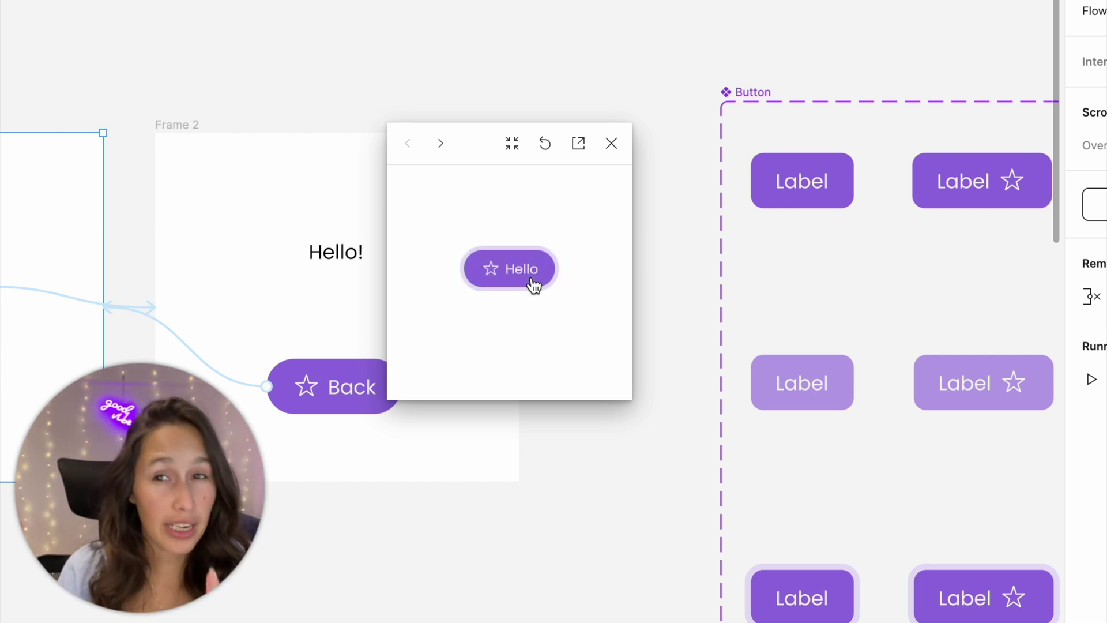
pyautogui.click(534, 285)
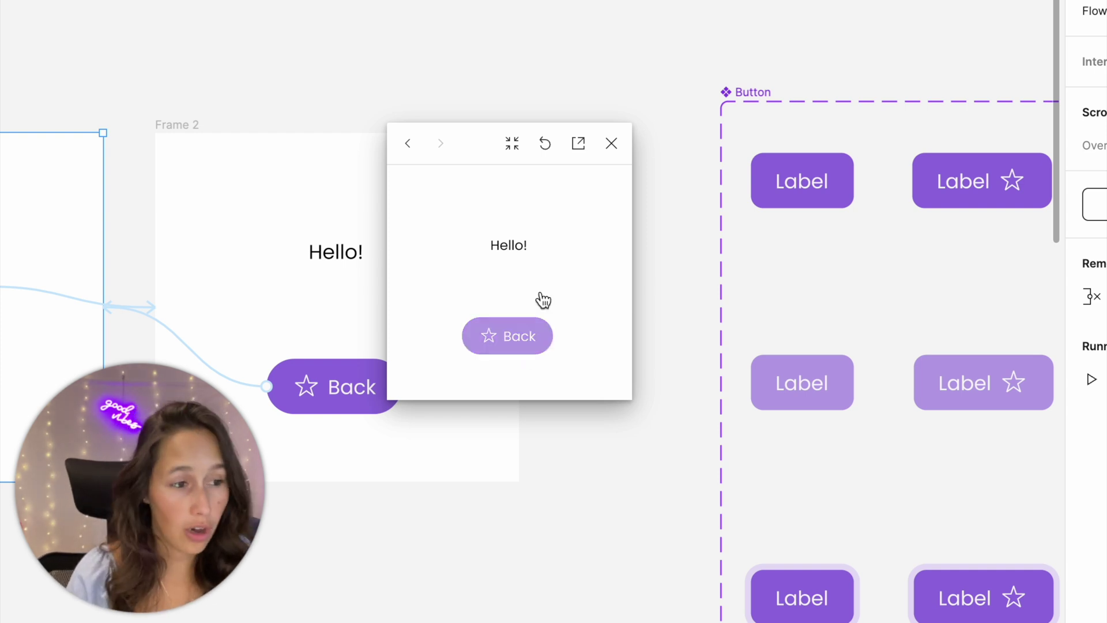
pyautogui.click(528, 354)
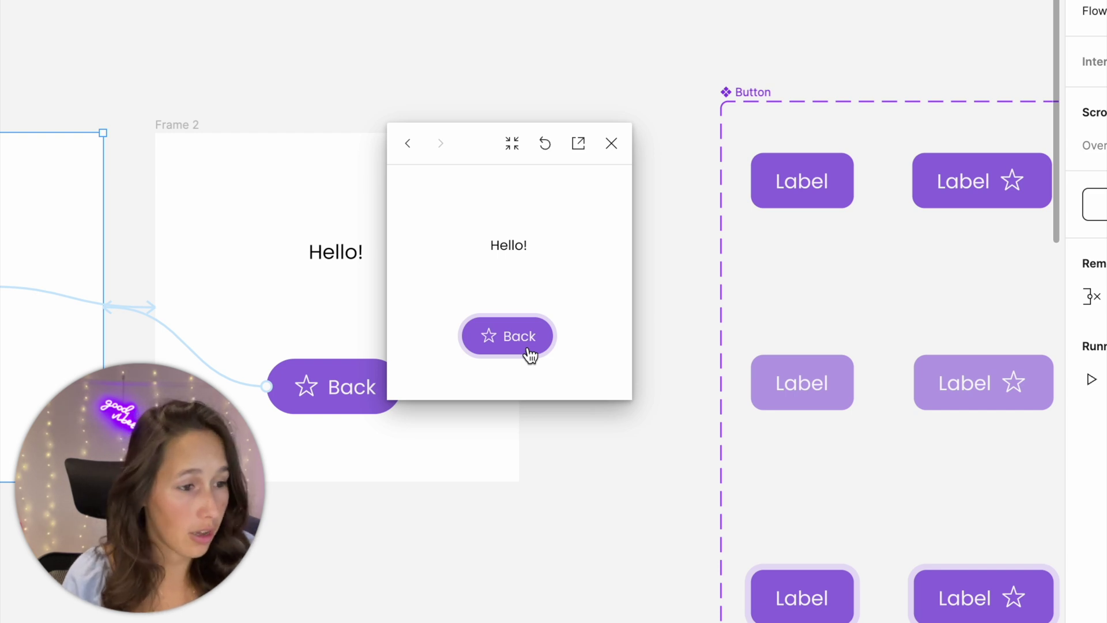
pyautogui.click(530, 353)
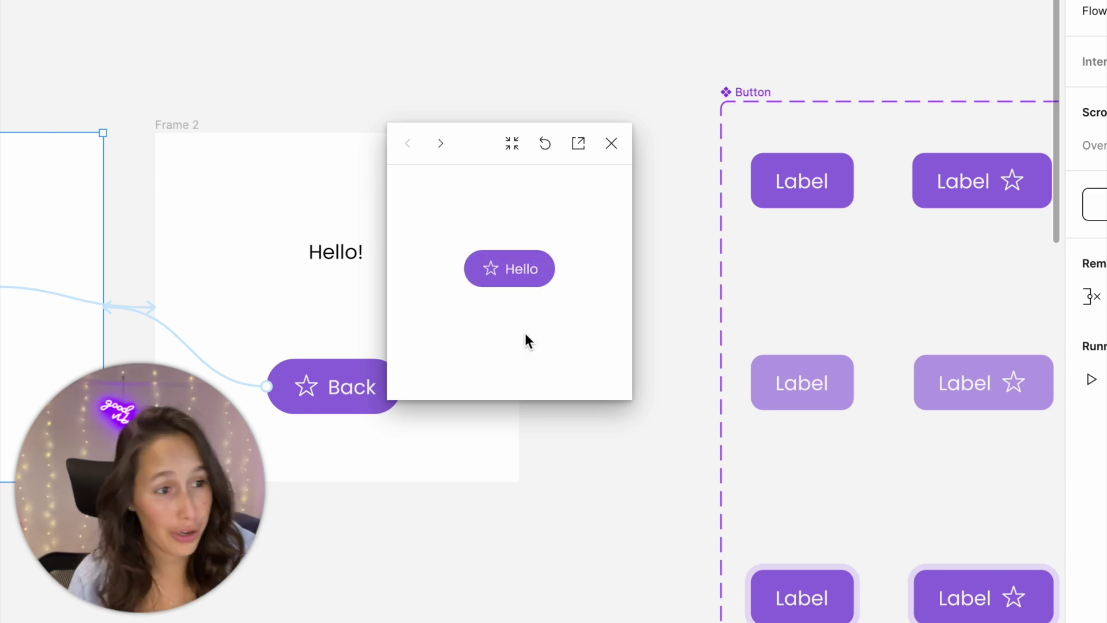
# - Place three small Primary button instances without icons in a row below the Hello button in Frame 1
pyautogui.click(113, 233)
pyautogui.click(3, 286)
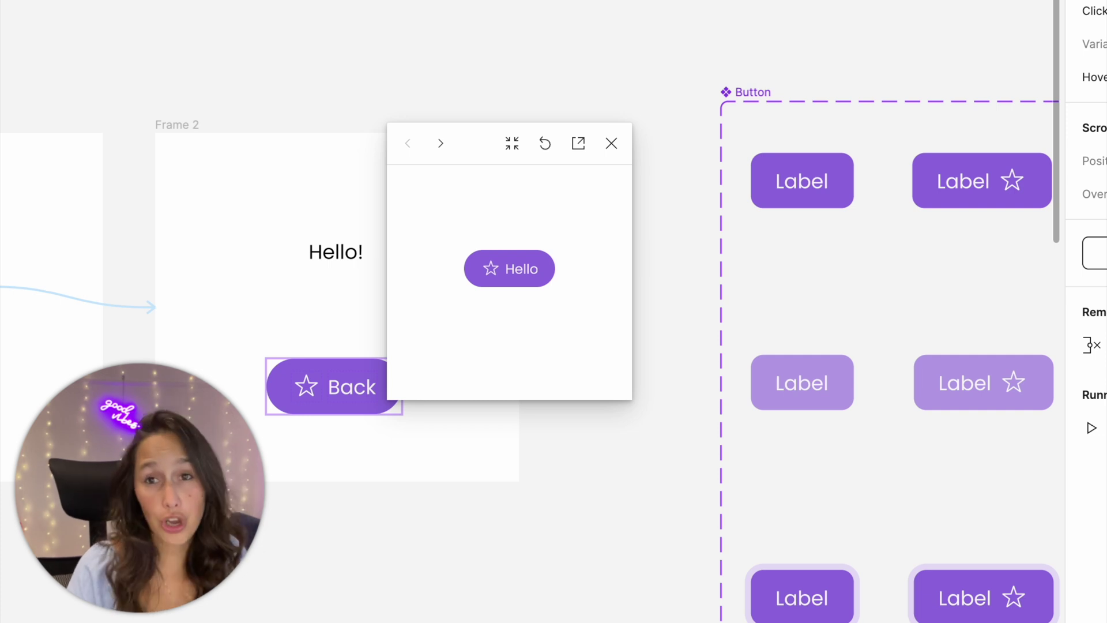
pyautogui.click(106, 326)
pyautogui.moveTo(37, 229); pyautogui.dragTo(344, 374)
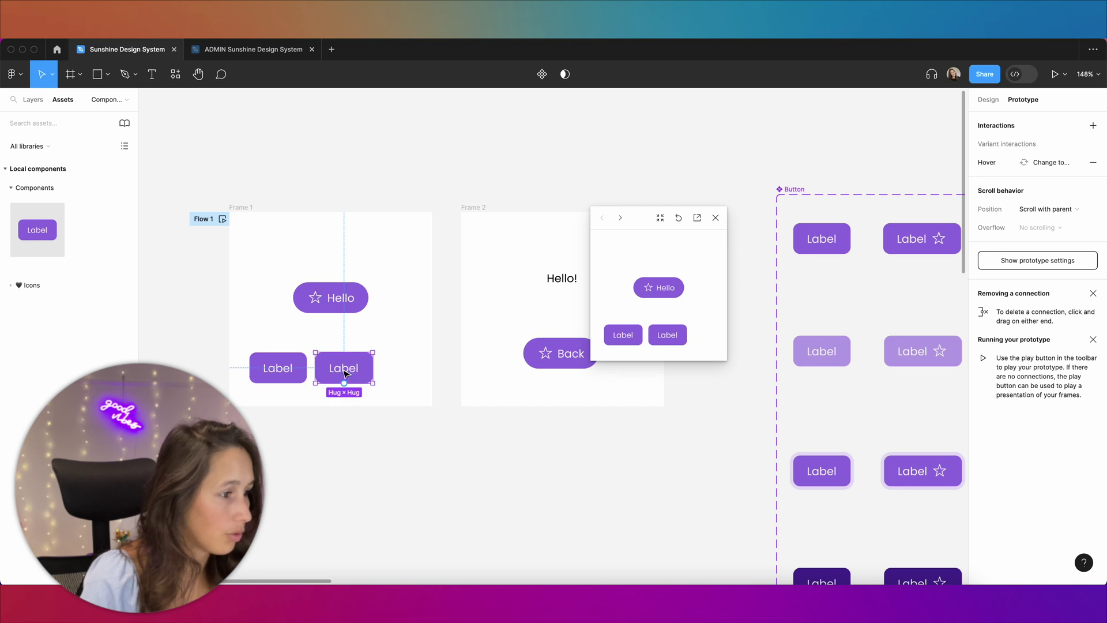
pyautogui.press('super+d')
# - Label the three small buttons in Frame 1 "1", "2" and "3" in order
pyautogui.click(278, 368)
pyautogui.click(989, 100)
pyautogui.click(1064, 378)
pyautogui.write('1')
pyautogui.press('Return')
pyautogui.click(349, 364)
pyautogui.click(1060, 379)
pyautogui.write('2')
pyautogui.press('Return')
pyautogui.click(427, 373)
pyautogui.click(1061, 379)
pyautogui.write('3')
pyautogui.click(363, 484)
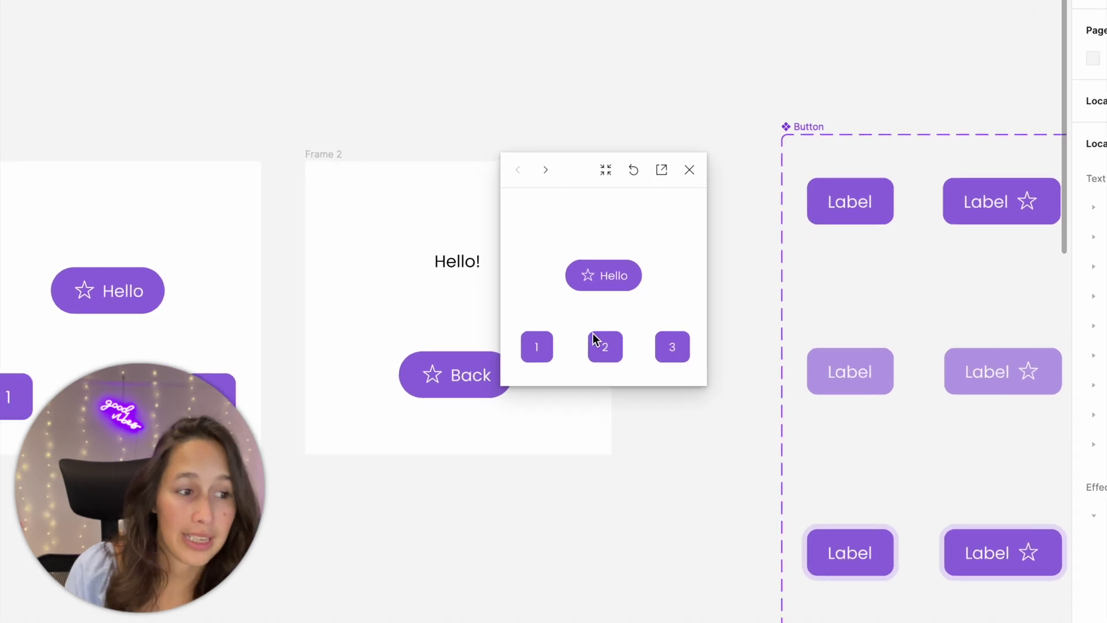
# - Test selecting and deselecting the numbered buttons 1, 2 and 3 in the preview
pyautogui.click(602, 348)
pyautogui.click(687, 352)
pyautogui.click(544, 352)
pyautogui.click(541, 352)
pyautogui.click(620, 356)
pyautogui.click(609, 356)
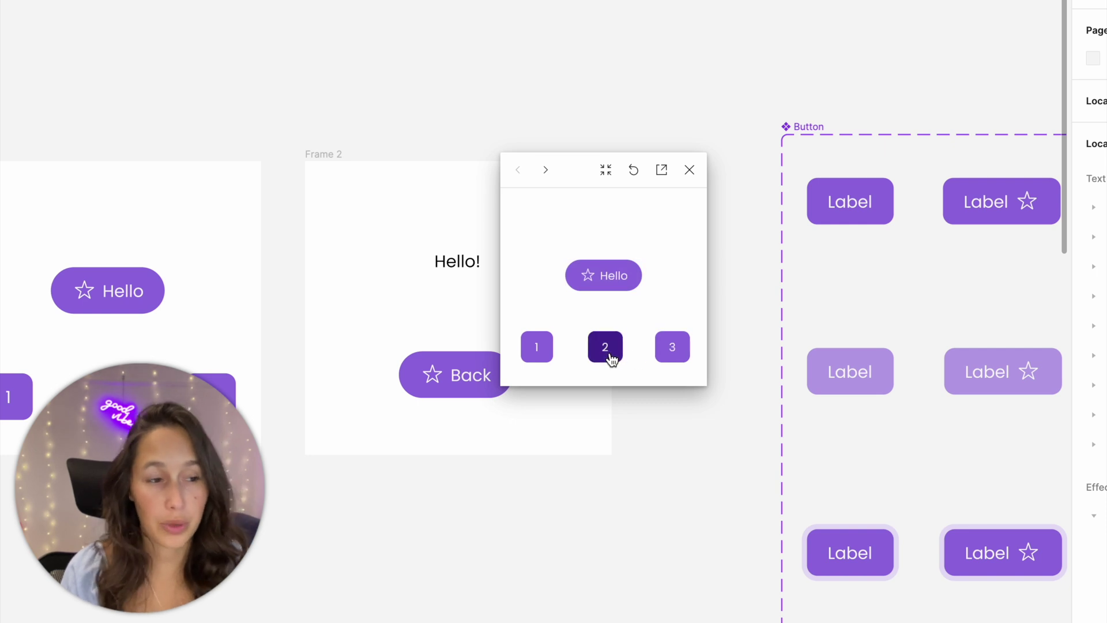
pyautogui.click(665, 352)
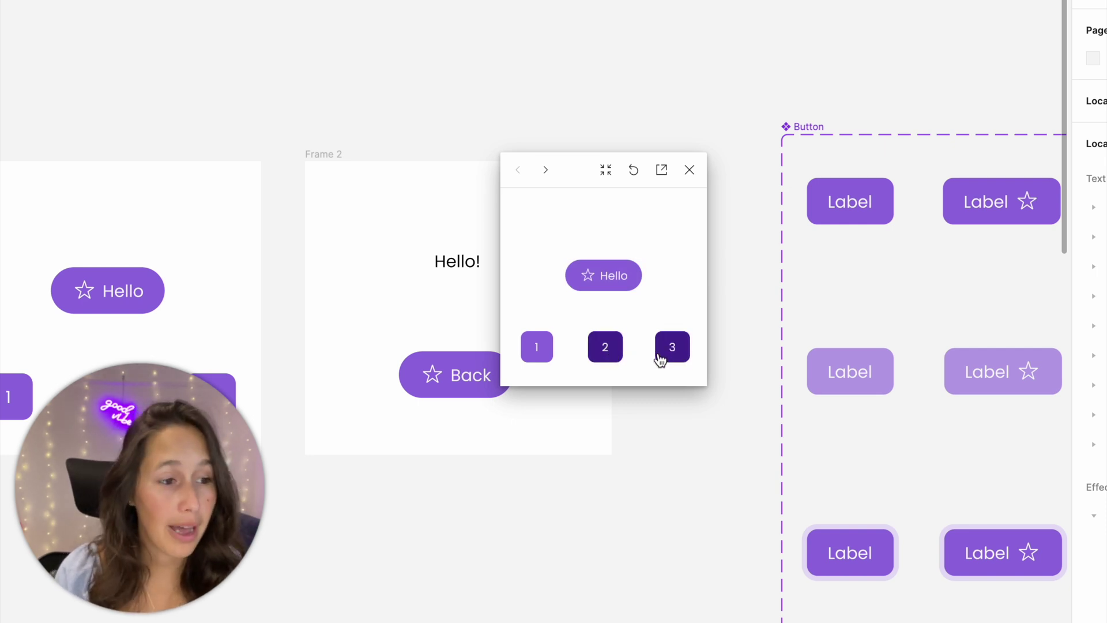
# - Navigate to Frame 2 and back in the preview and test the numbered buttons' states again
pyautogui.click(623, 281)
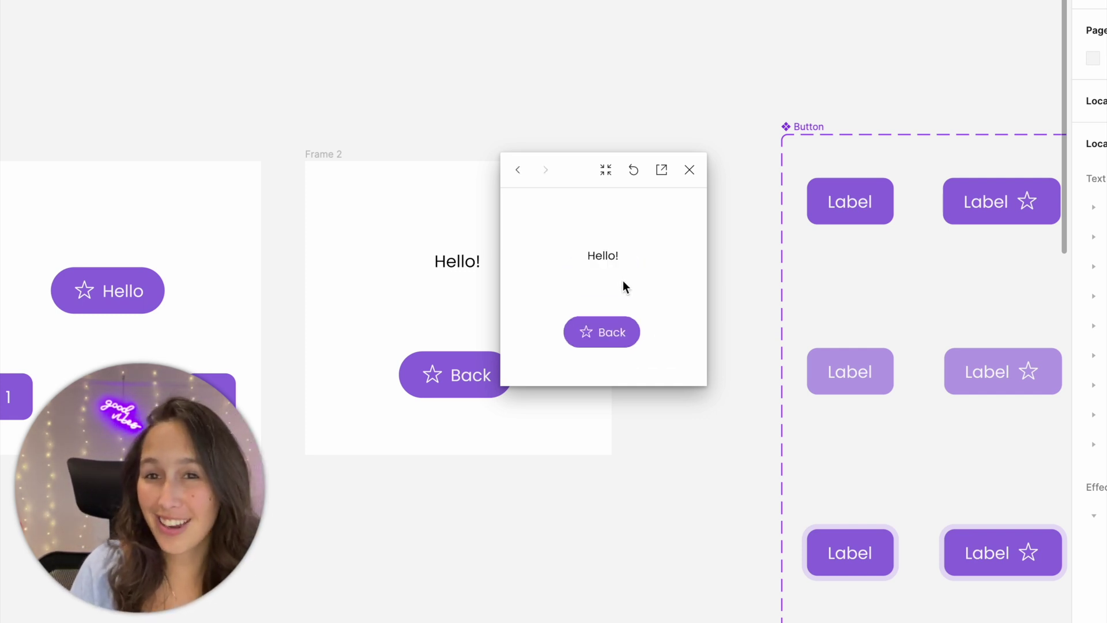
pyautogui.click(612, 332)
pyautogui.click(616, 346)
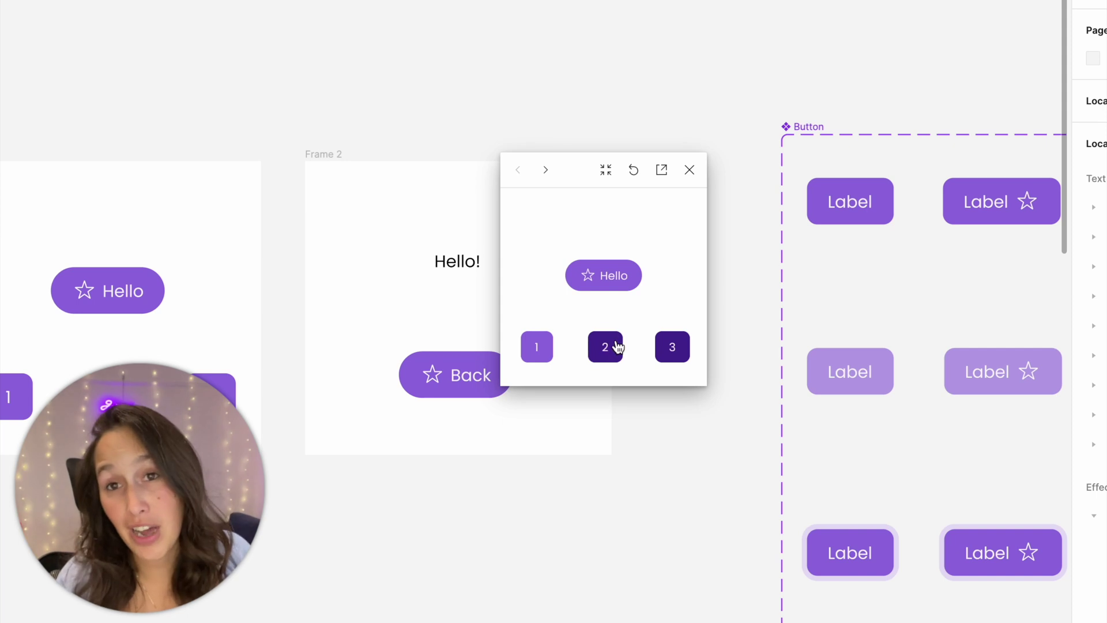
pyautogui.click(536, 346)
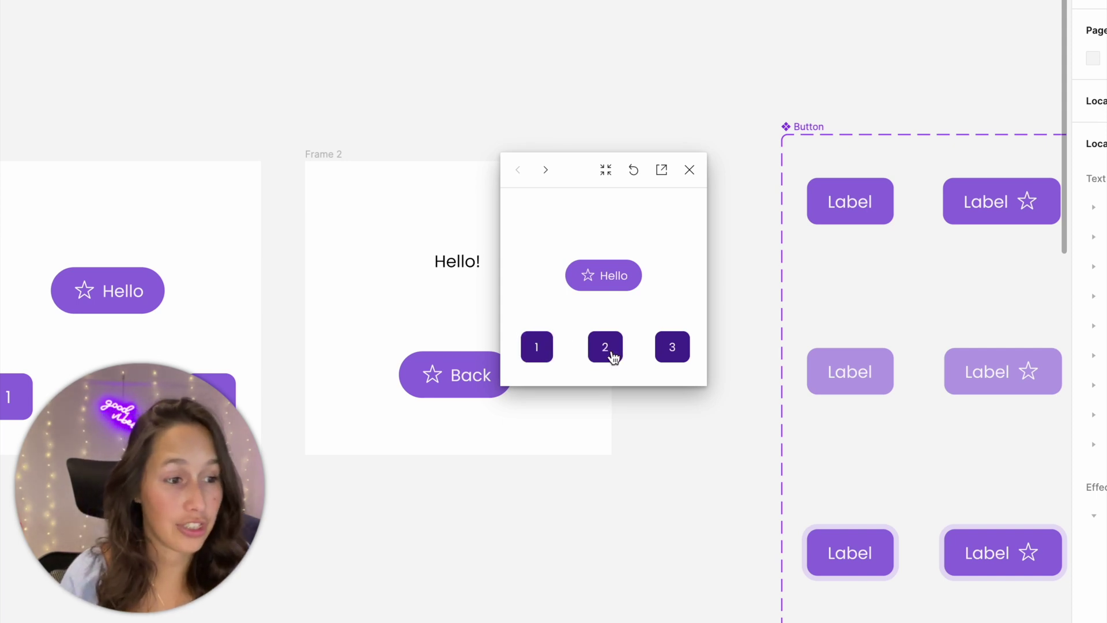